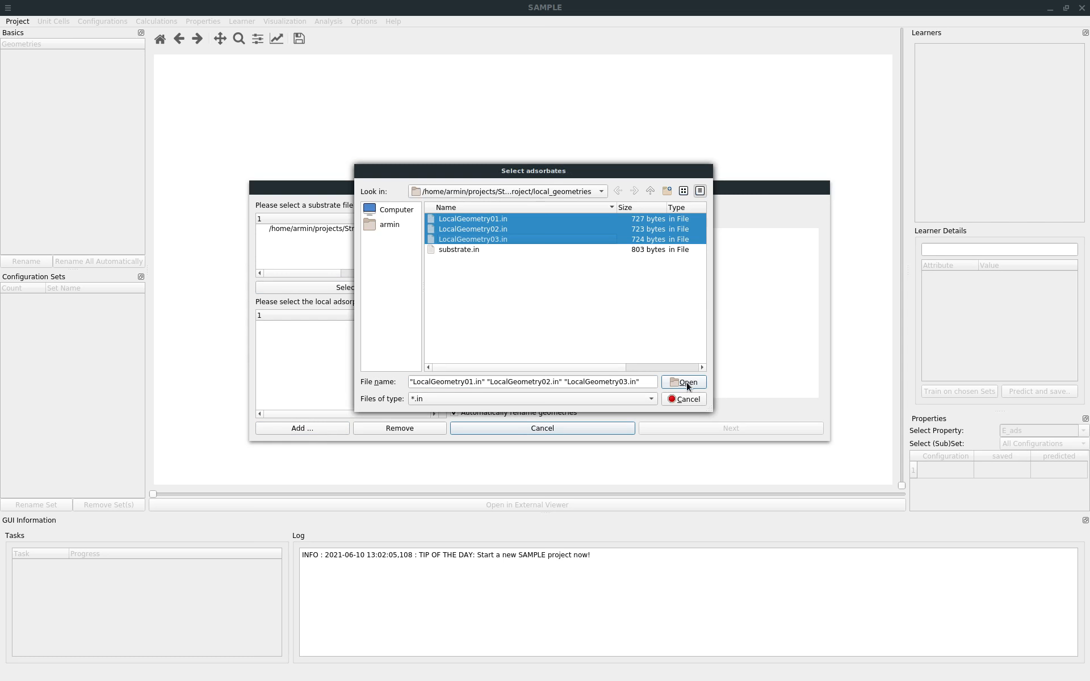
Step: Add LocalGeometry01.in, LocalGeometry02.in and LocalGeometry03.in as local adsorption geometries and go through their list entries
click(686, 383)
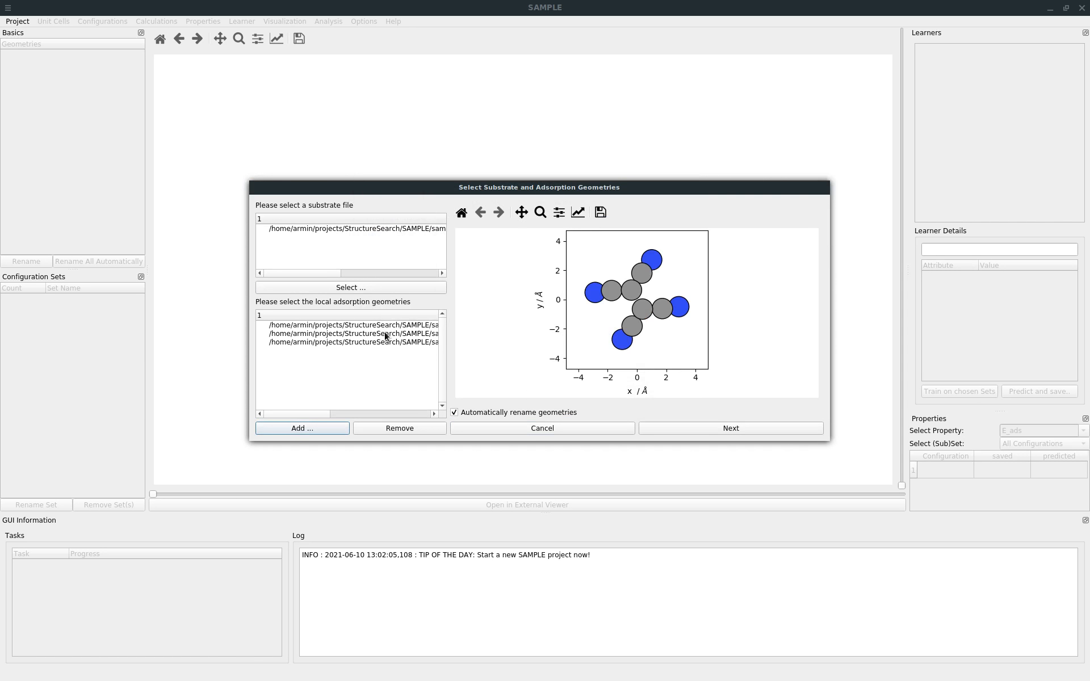
drag(322, 414, 412, 410)
click(417, 335)
click(419, 343)
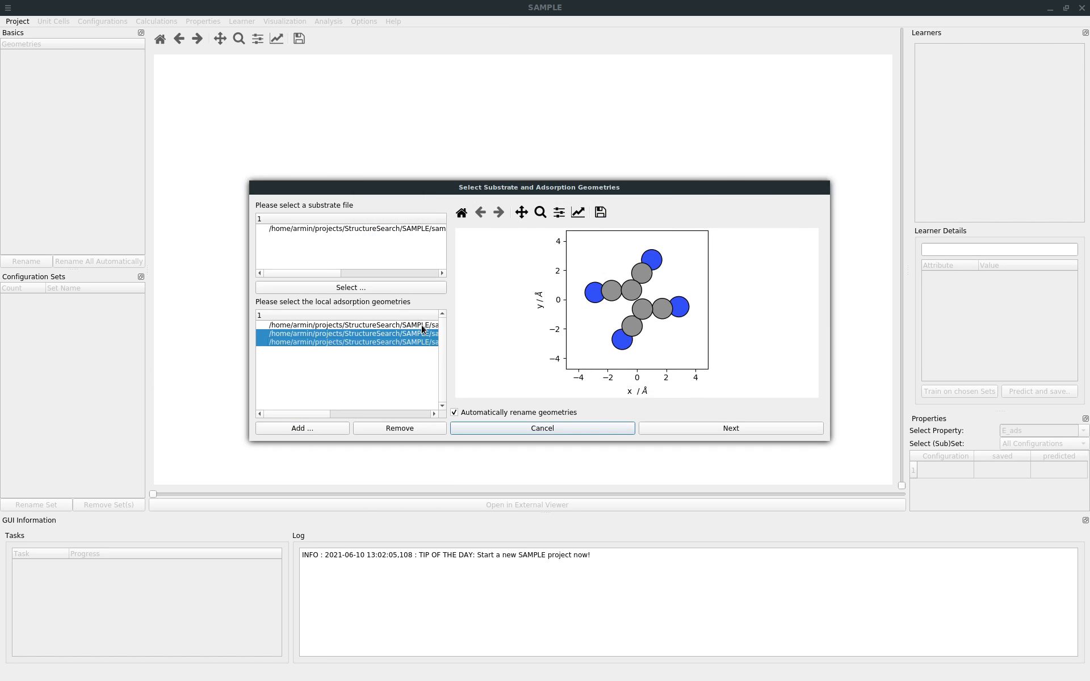
click(419, 325)
click(419, 334)
click(419, 341)
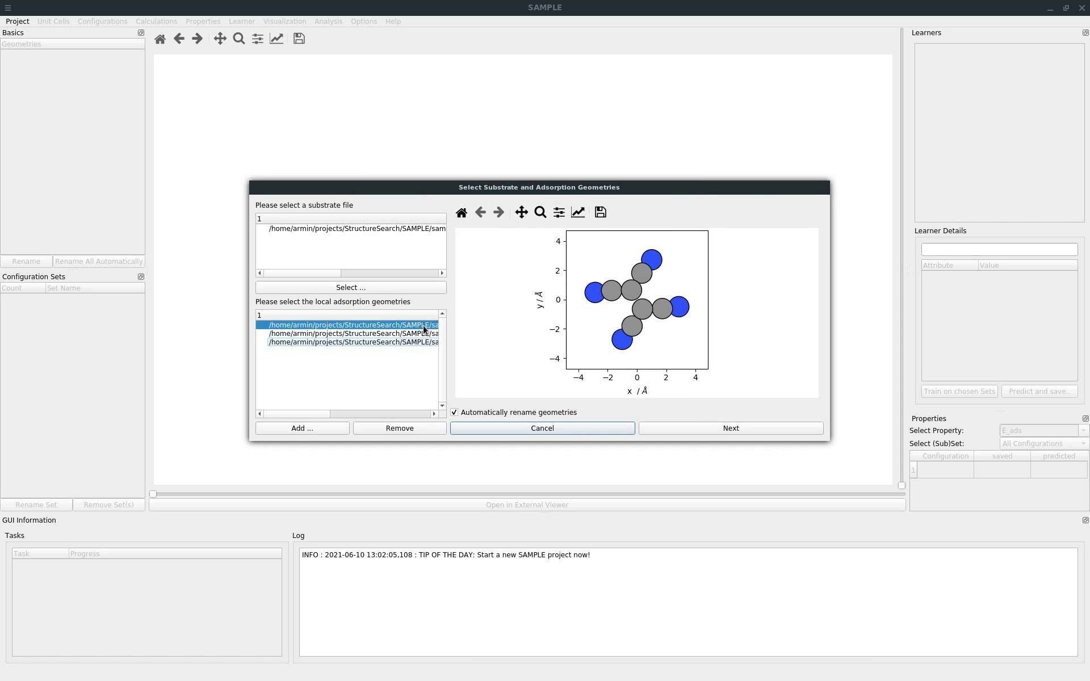
click(425, 327)
Step: Create the project from the chosen files, accepting the proposed substrate and adsorbate symmetry thresholds
click(723, 427)
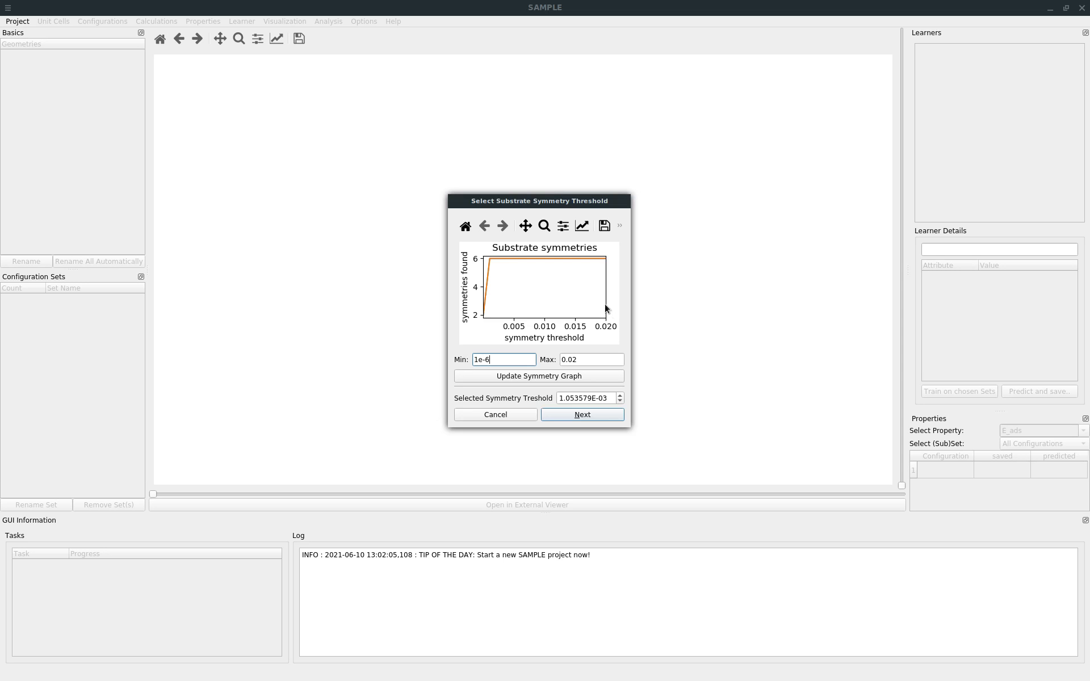
click(588, 418)
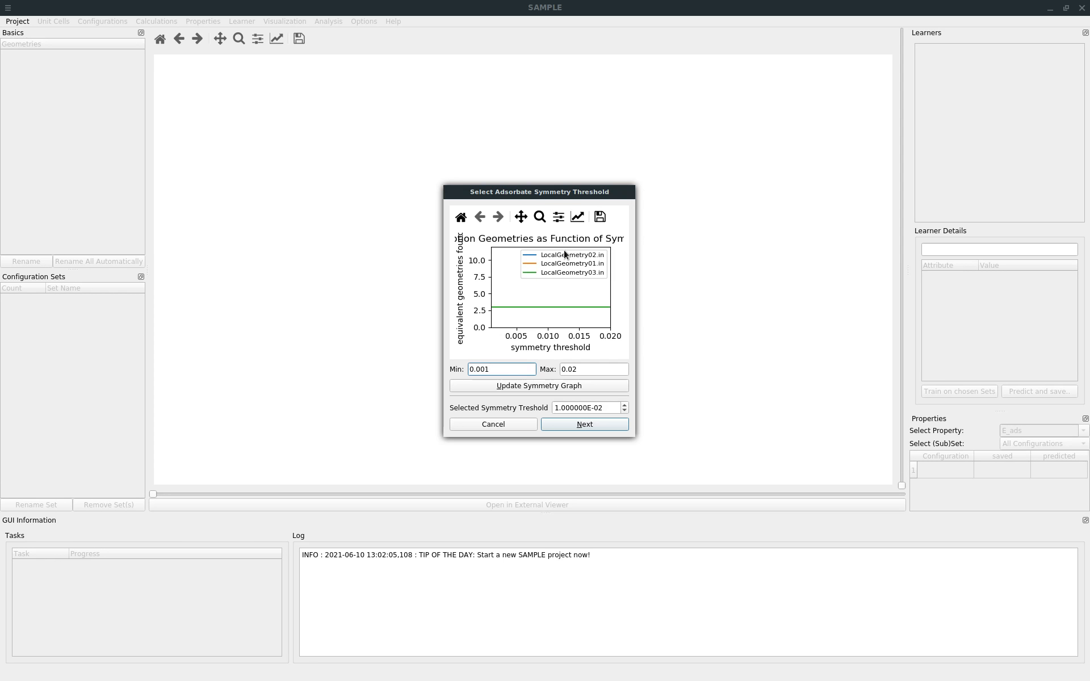
click(585, 425)
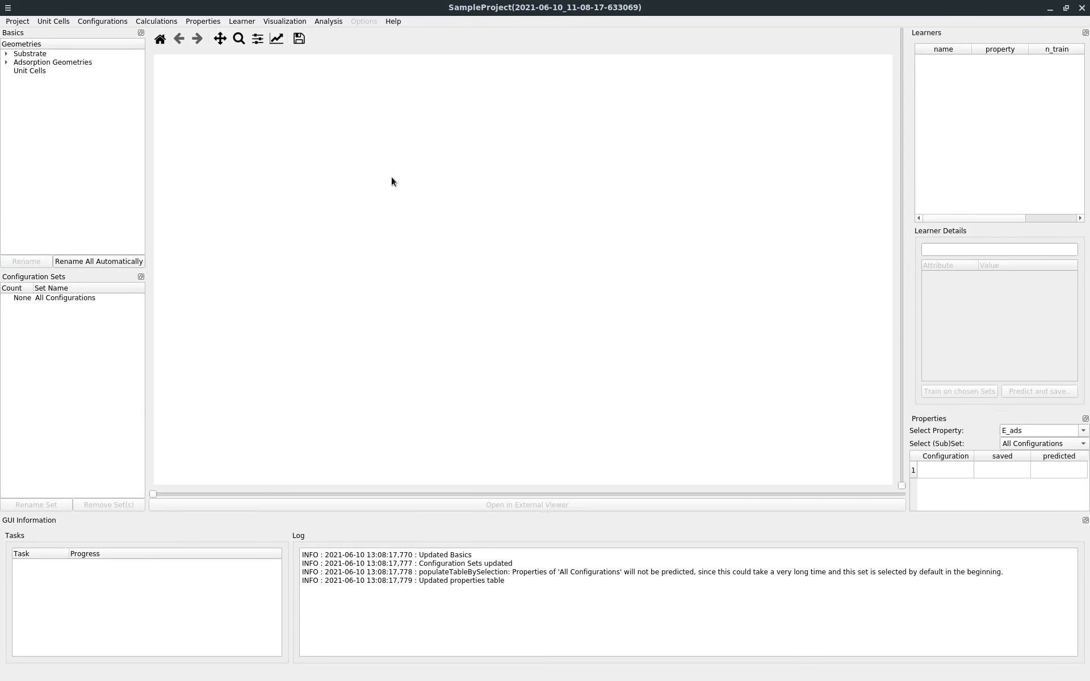
Step: Display the substrate geometry and repeat it in both directions in the plot
click(7, 54)
click(34, 63)
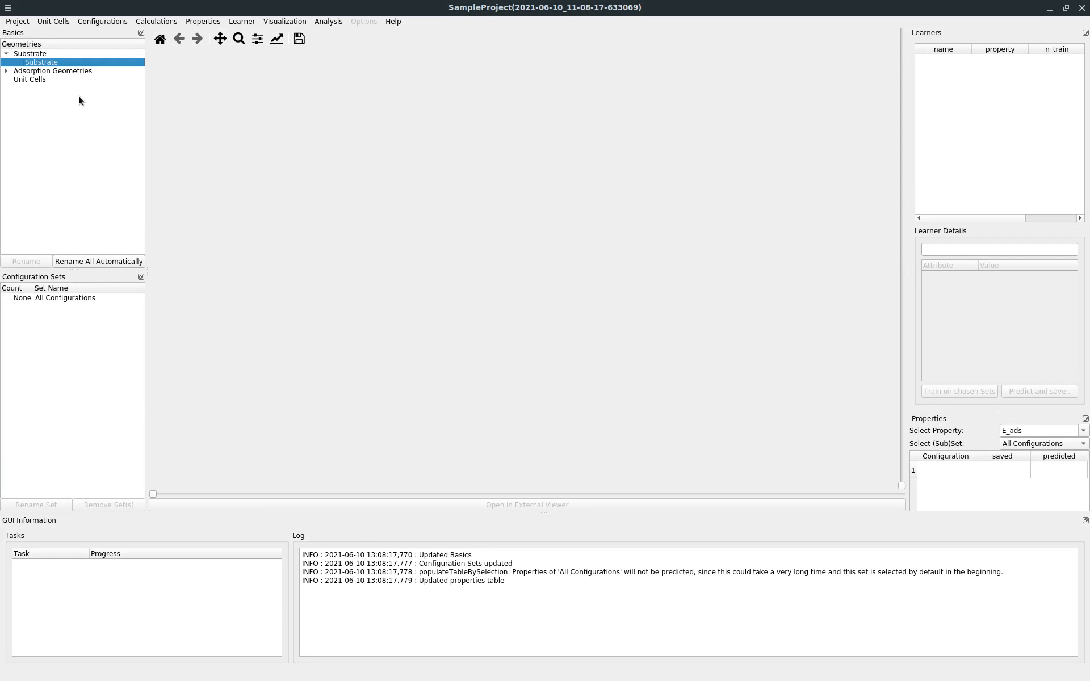
click(191, 495)
click(899, 449)
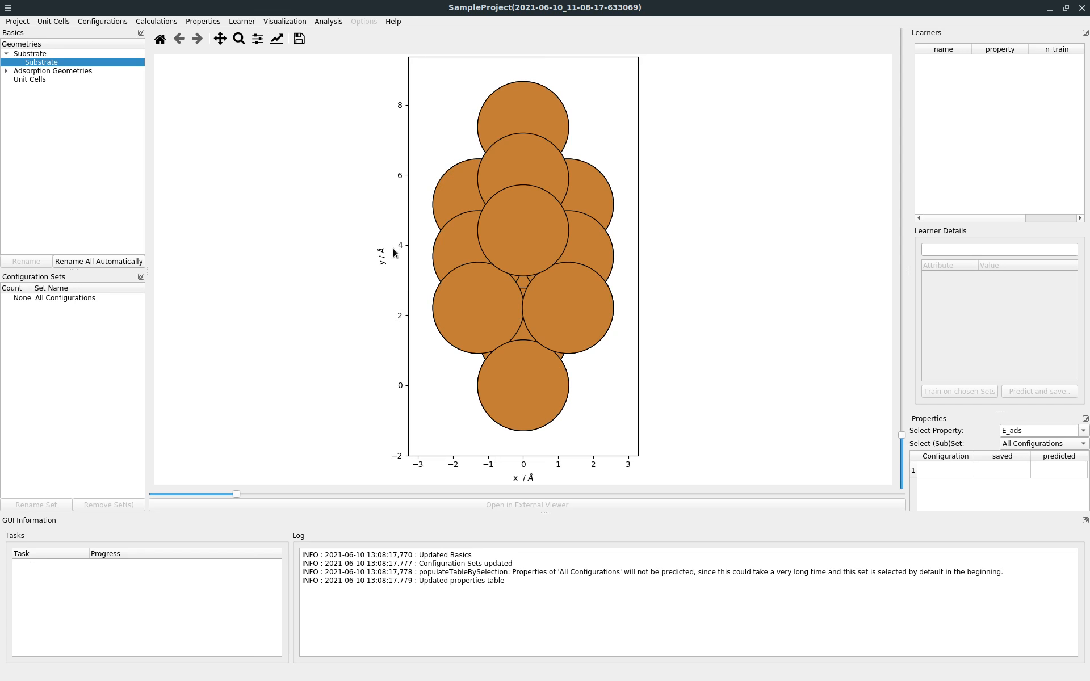
Step: Inspect Original Geometry 0 and its Local Geometry 1 and 2 in the adsorption geometries
click(7, 71)
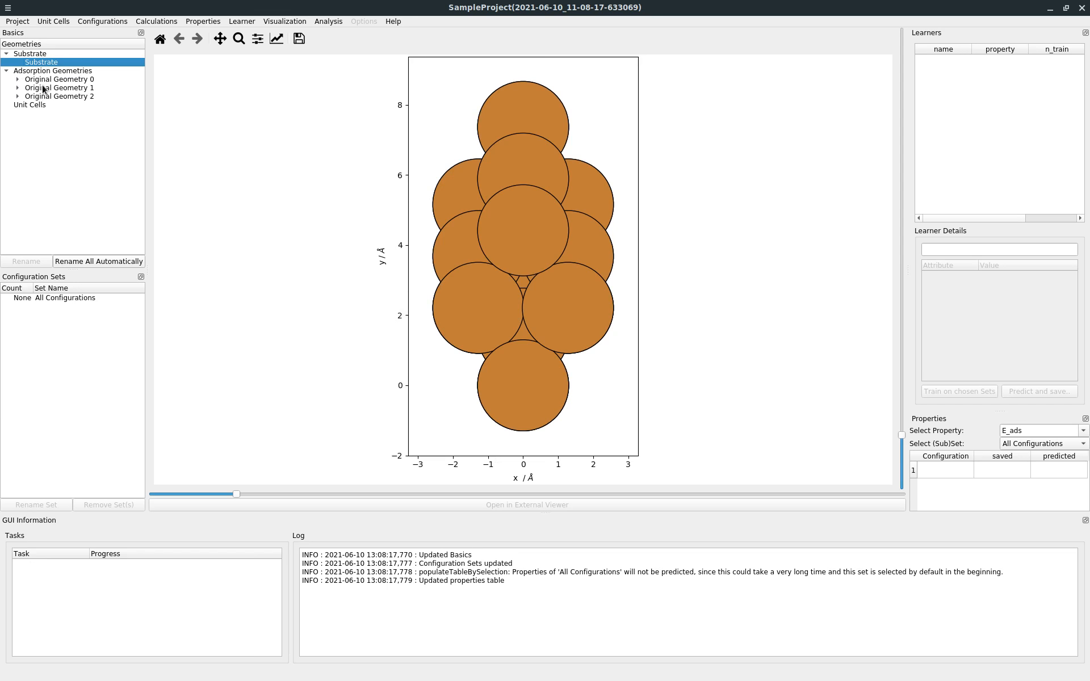
click(18, 79)
click(56, 80)
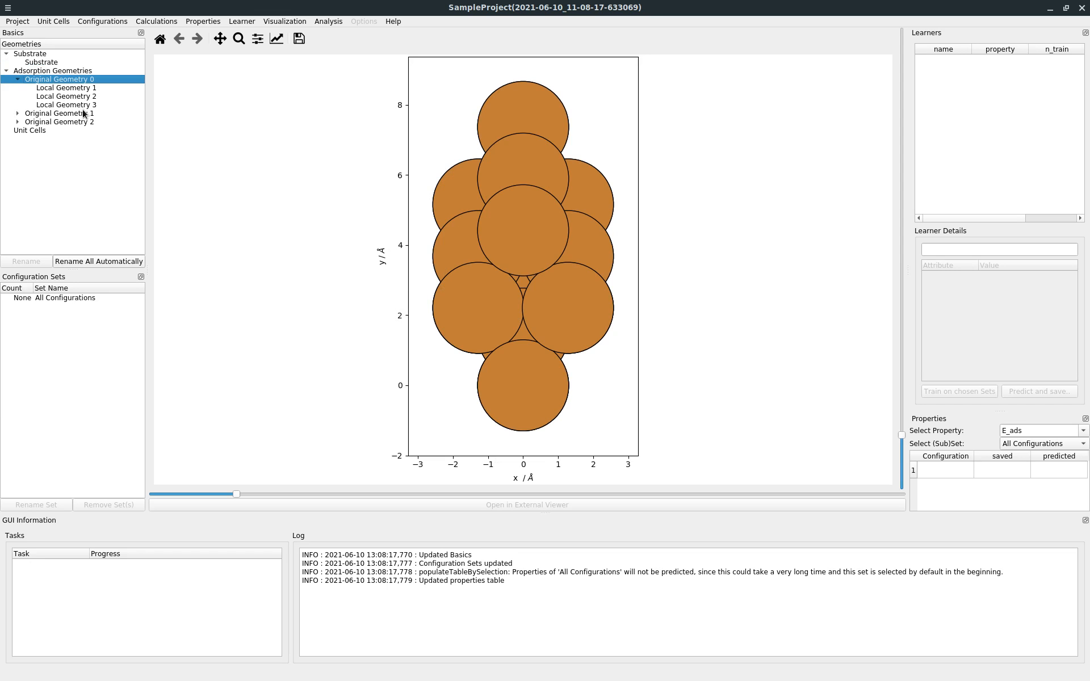
click(212, 494)
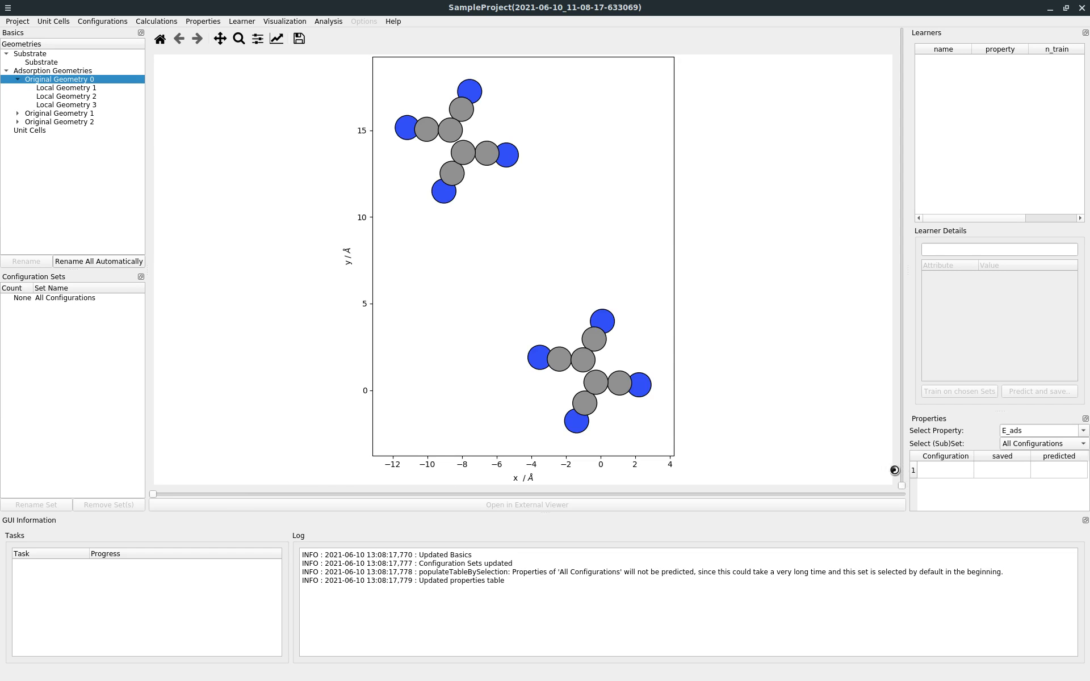
click(63, 89)
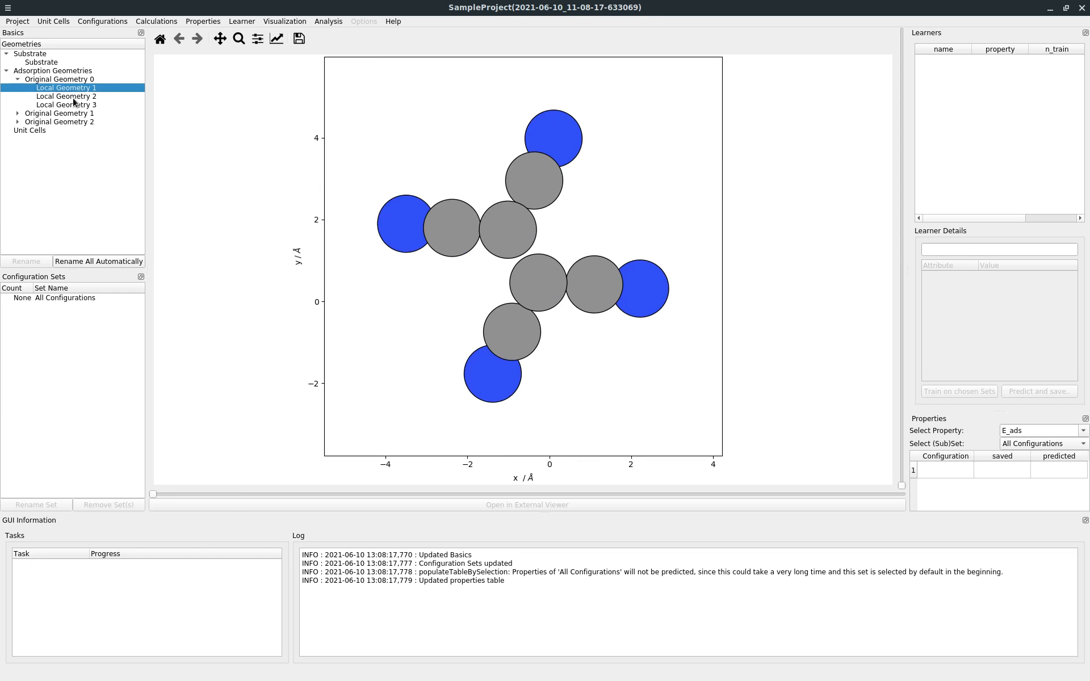
click(75, 97)
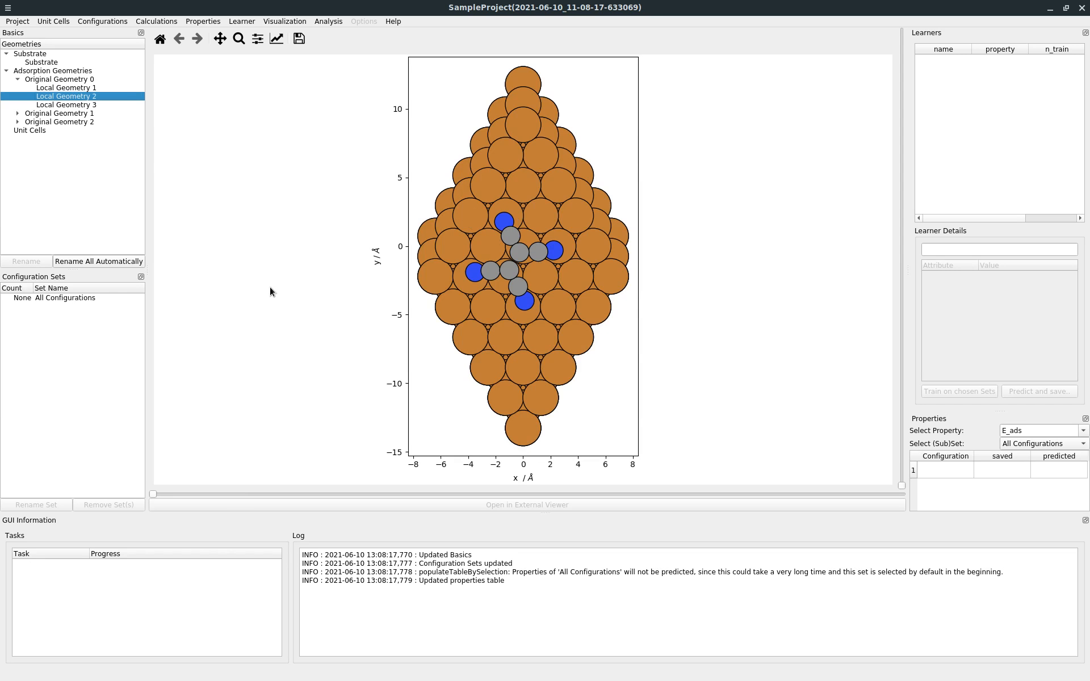
Step: Add the manual unit cell (10,0,0,10) and the automatically created cells with area 1 to 2 and minimum height 2.4 Å to the project
click(53, 21)
click(64, 34)
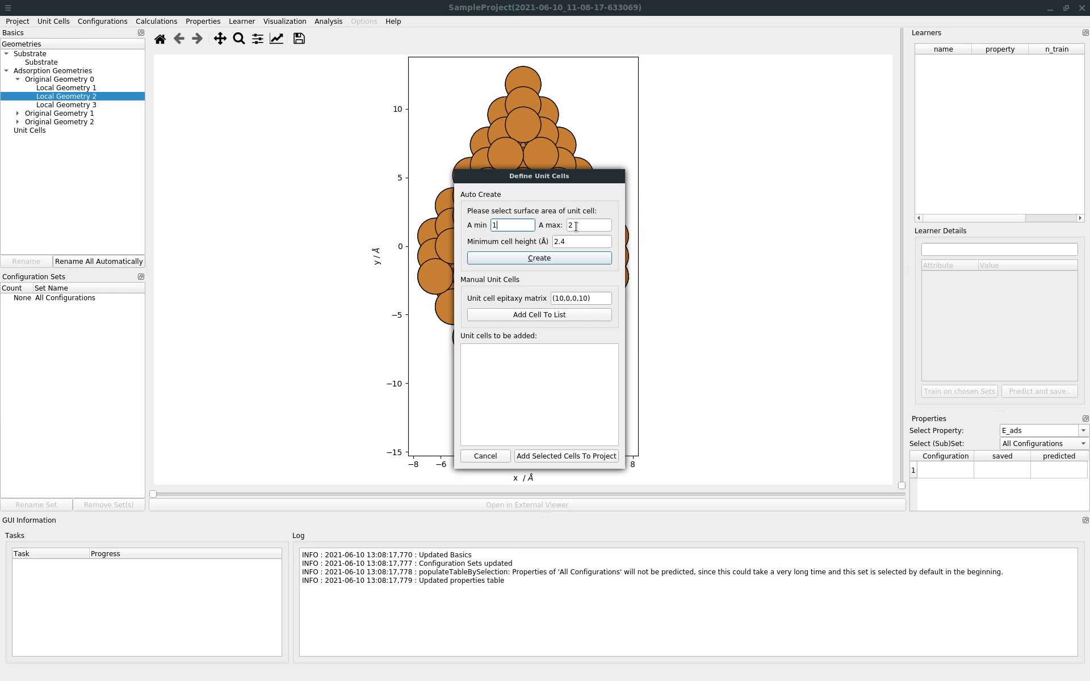
click(594, 225)
click(539, 314)
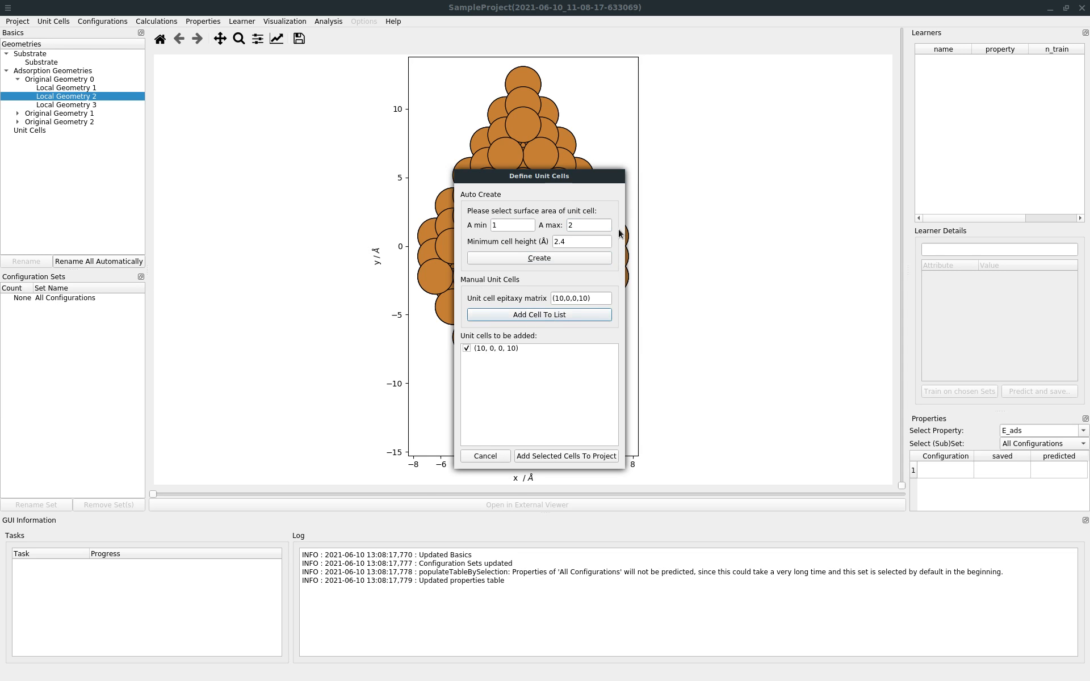
click(537, 259)
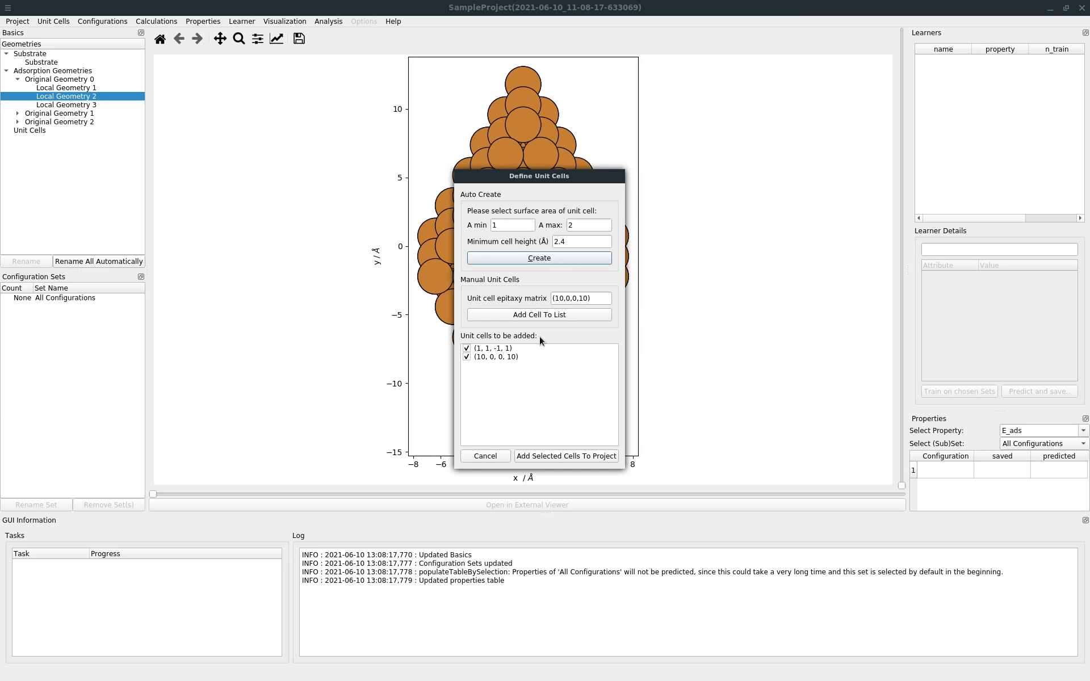
click(574, 456)
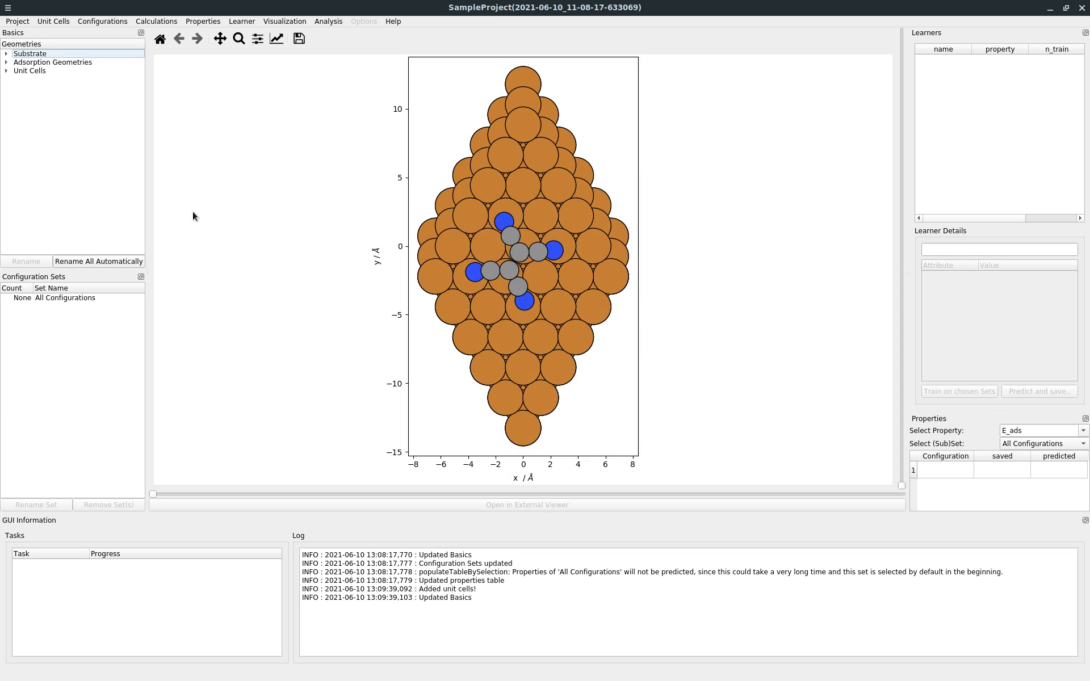
Step: Display the unit cells (10, 0, 0, 10) and (1, 1, -1, 1) one after the other
click(7, 70)
click(45, 87)
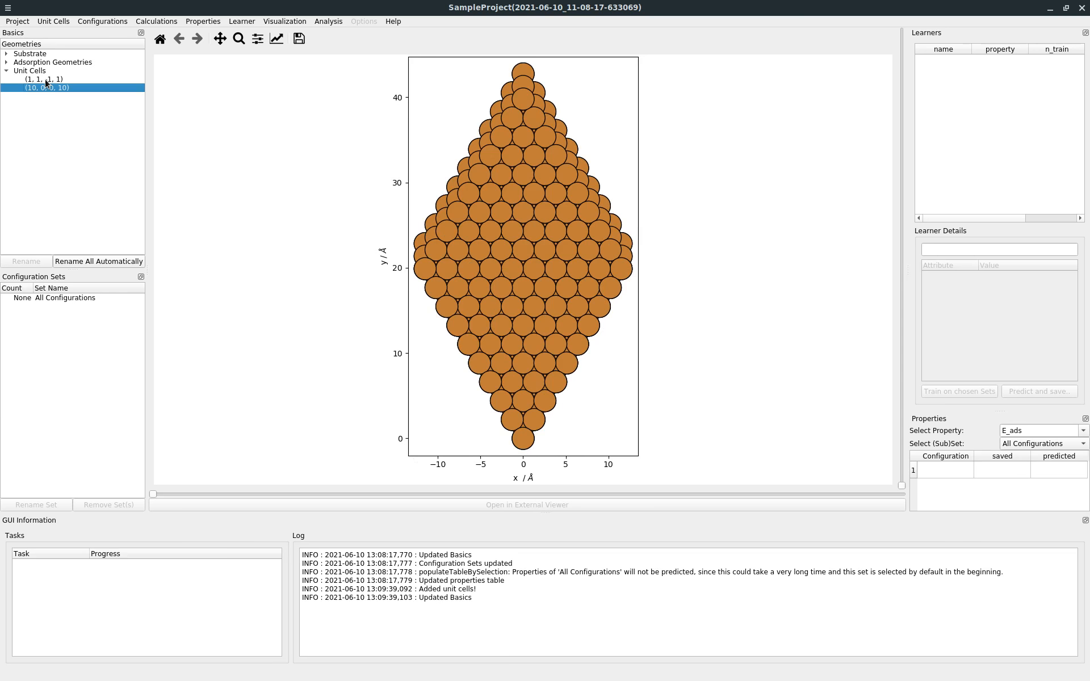
click(47, 80)
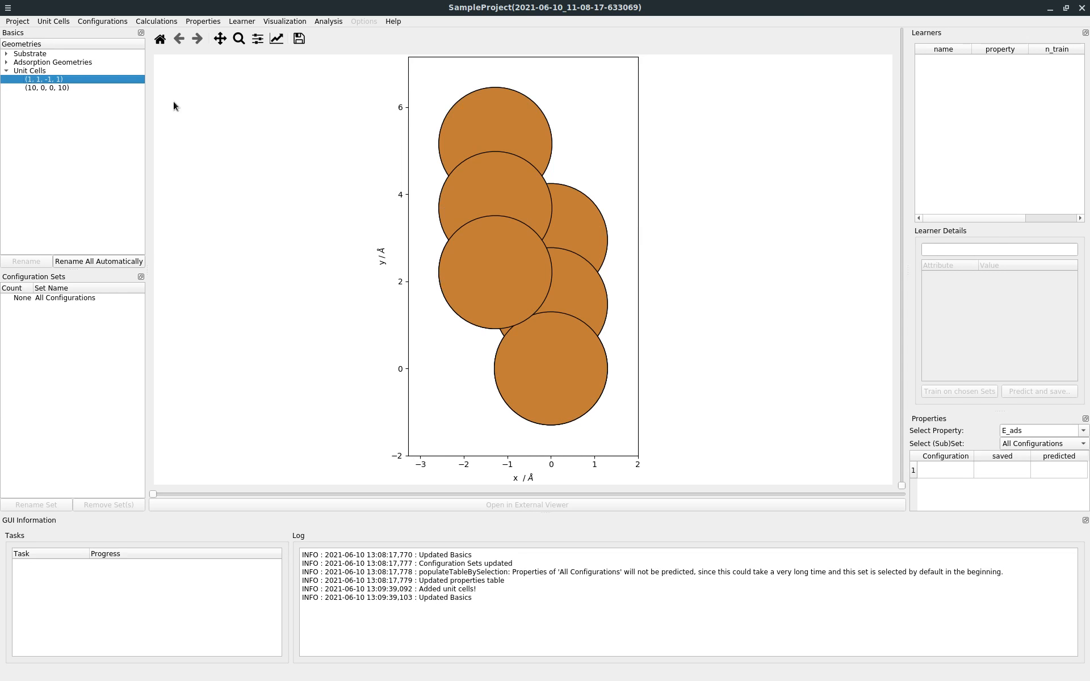
Step: Review the geometries, unit cells, number of molecules and minimum distances offered for creating new configurations, and leave the dialog
click(101, 20)
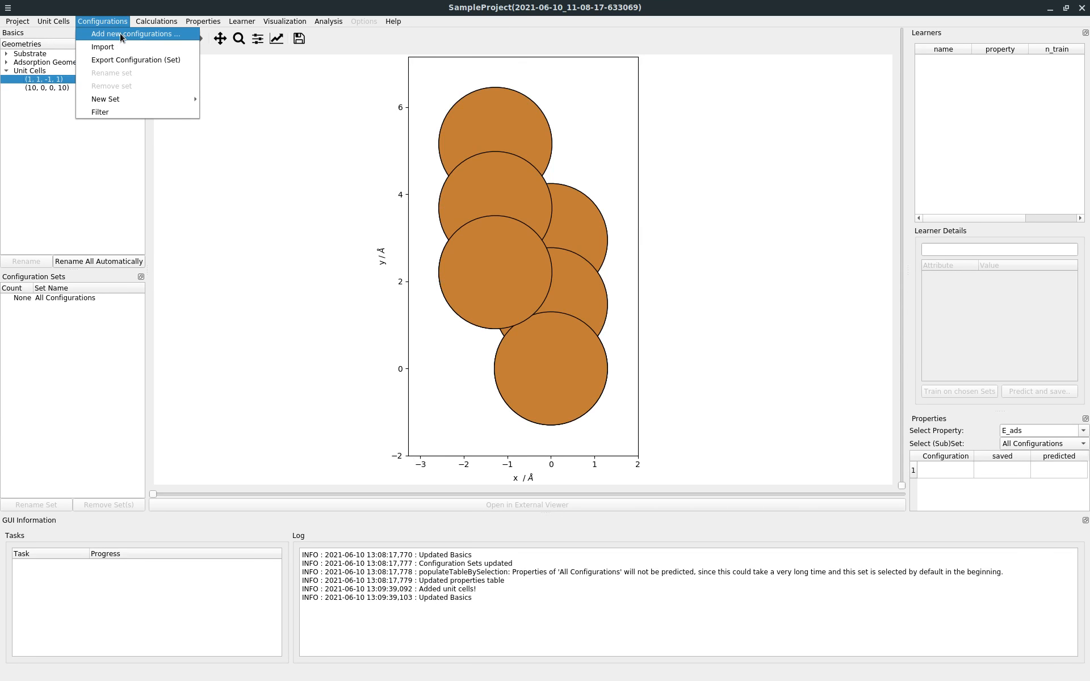
click(122, 34)
drag(561, 221, 510, 161)
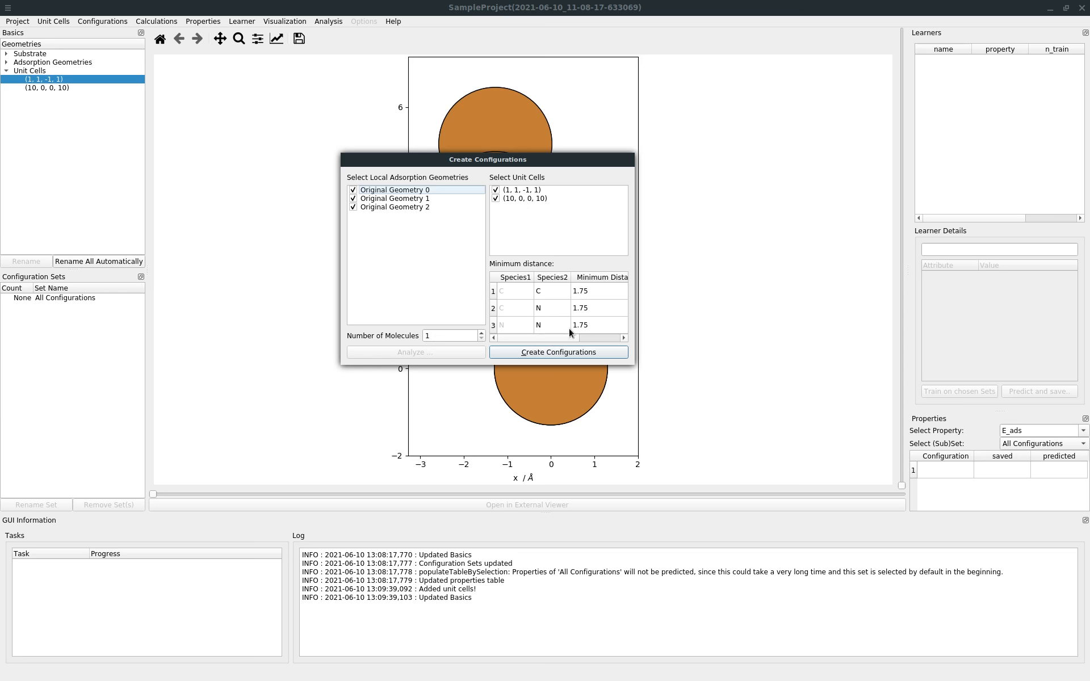
click(554, 227)
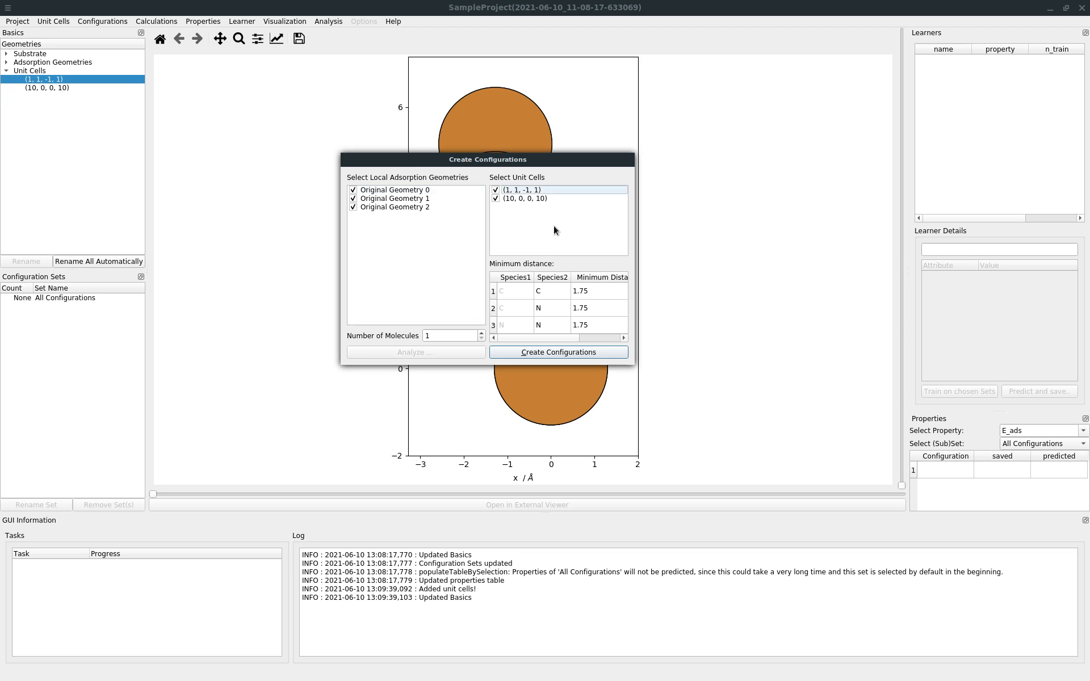
key(Return)
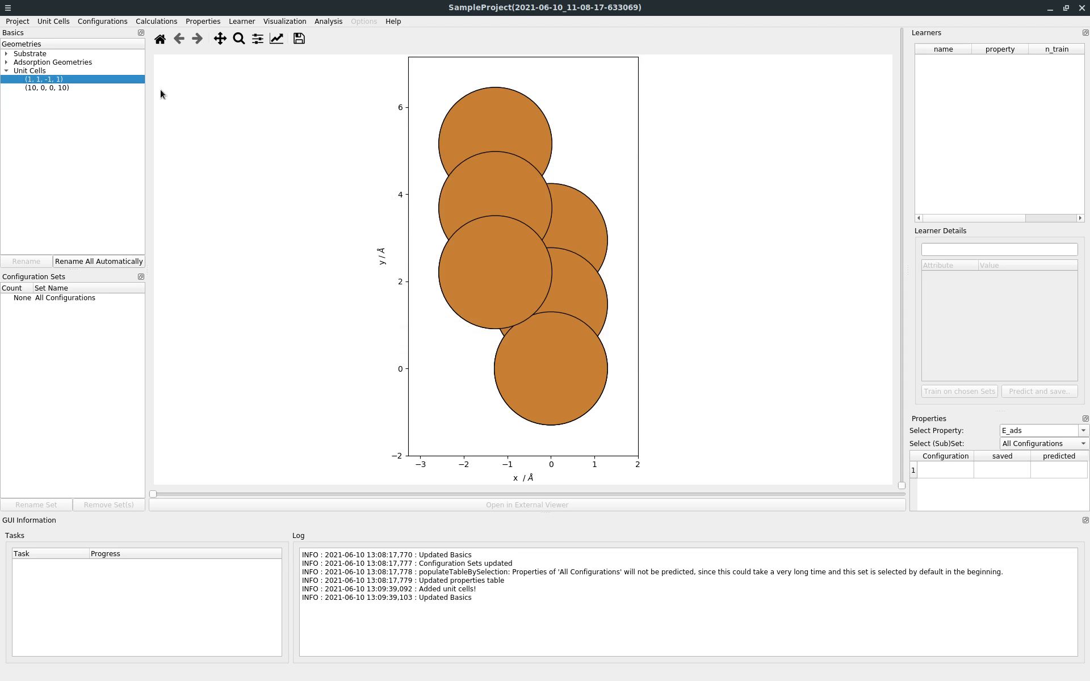
Step: Open the existing SAMPLE project from the directory "project" in gui/tests/data
click(13, 23)
mouse_move(79, 52)
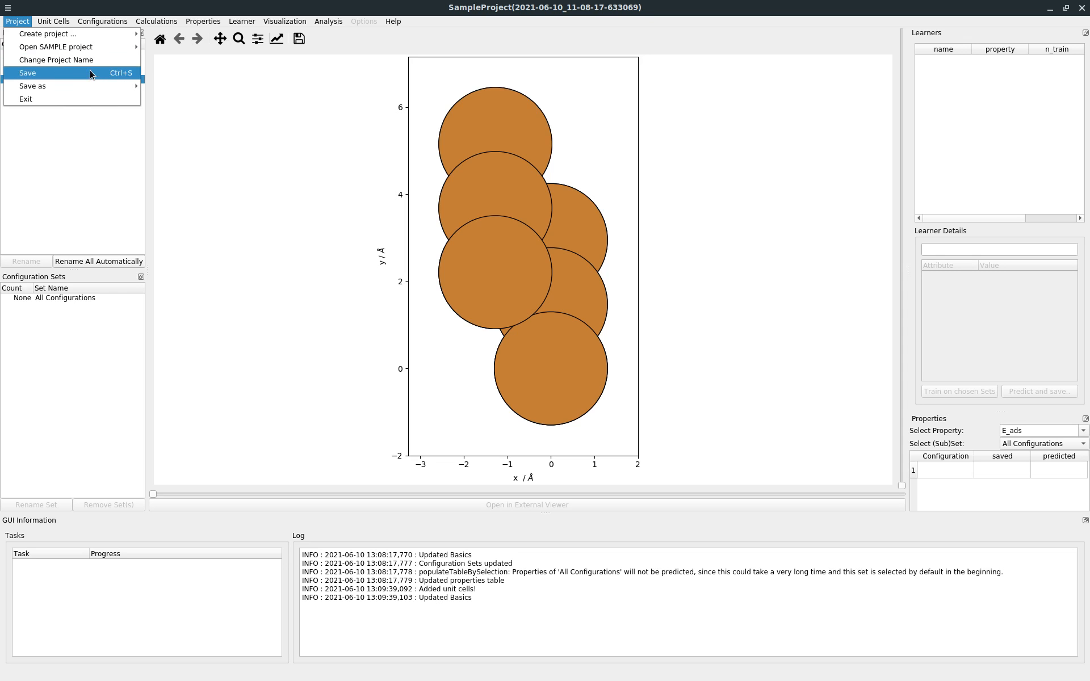
click(184, 48)
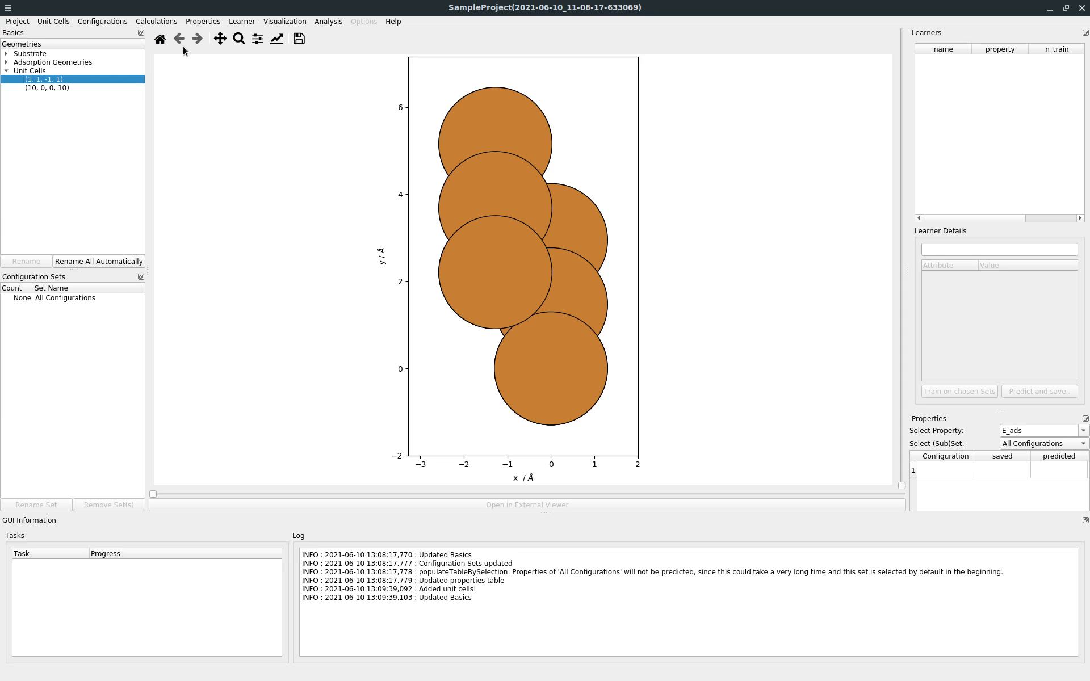
click(659, 214)
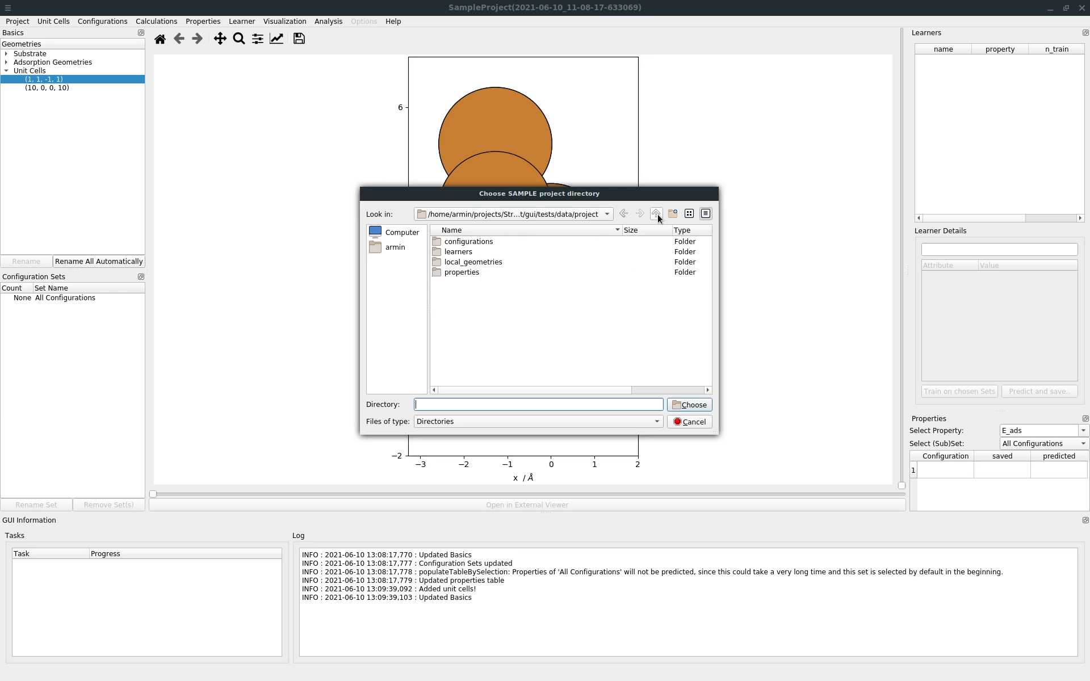
click(657, 213)
click(469, 245)
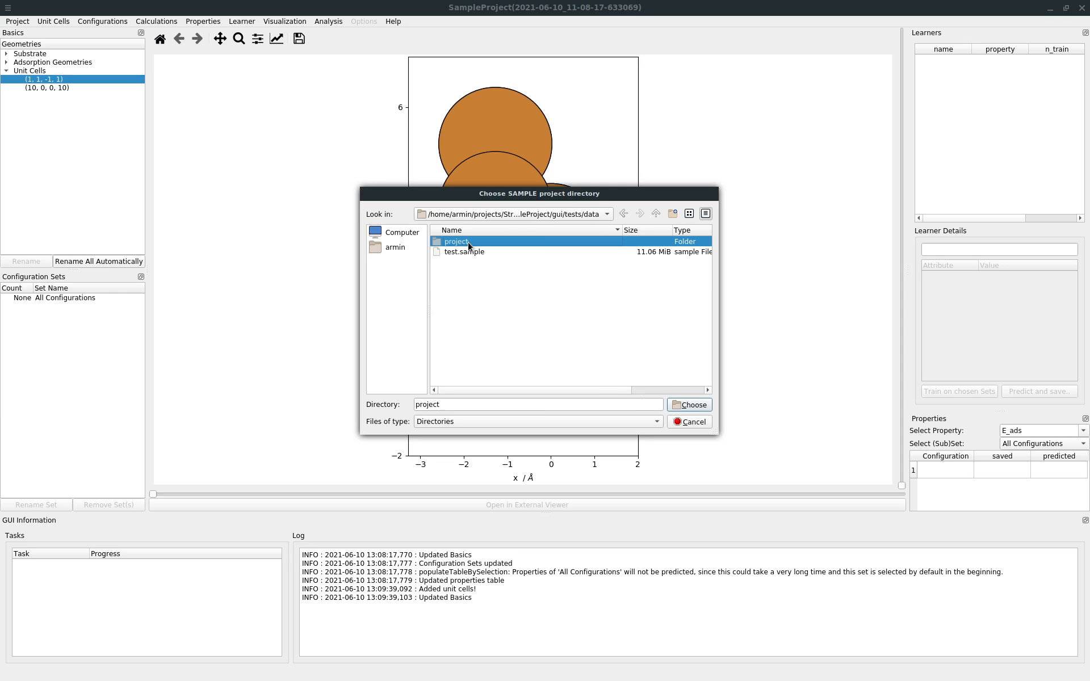
click(690, 404)
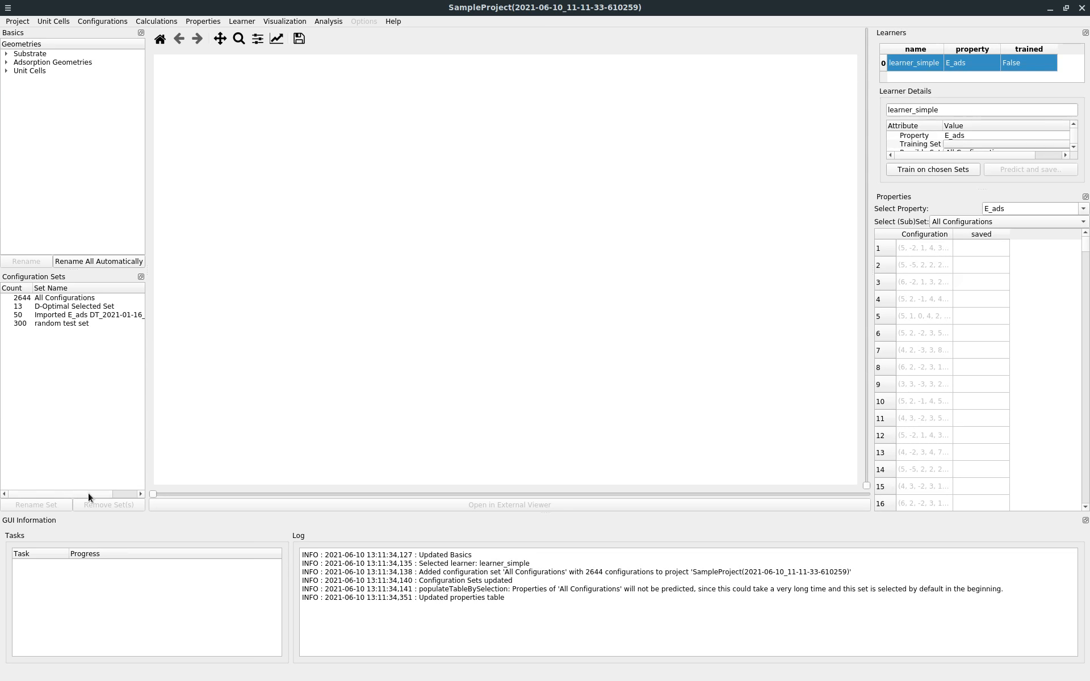
Step: Start configuration set filtering with All Configurations as the source set and add a filter to the sequence
click(78, 299)
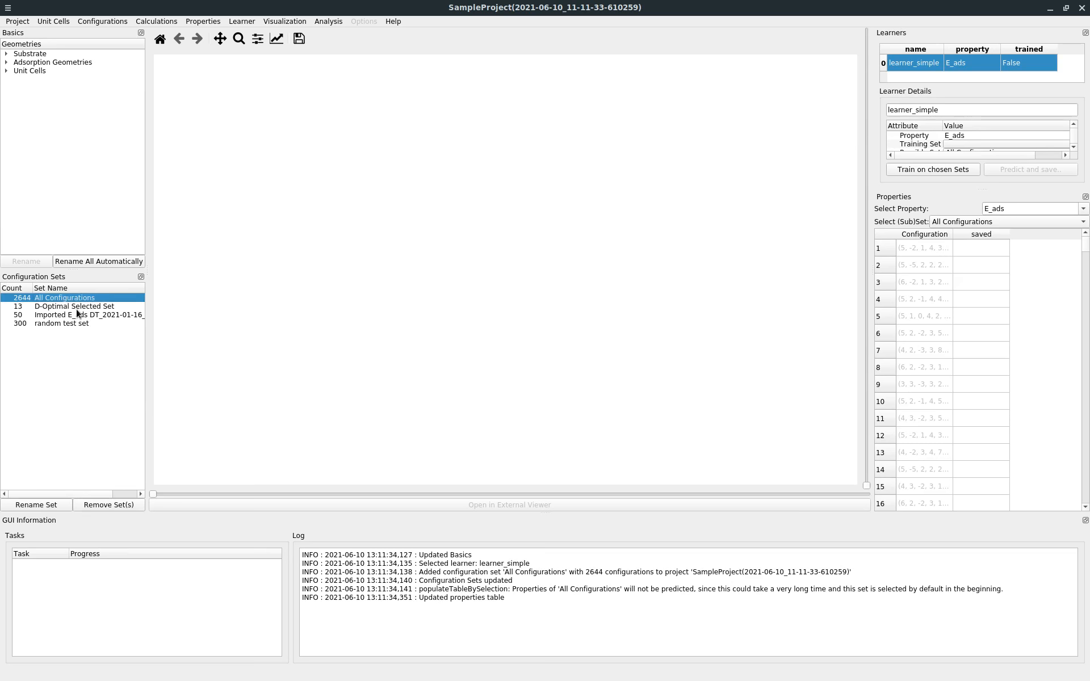
click(77, 308)
click(81, 22)
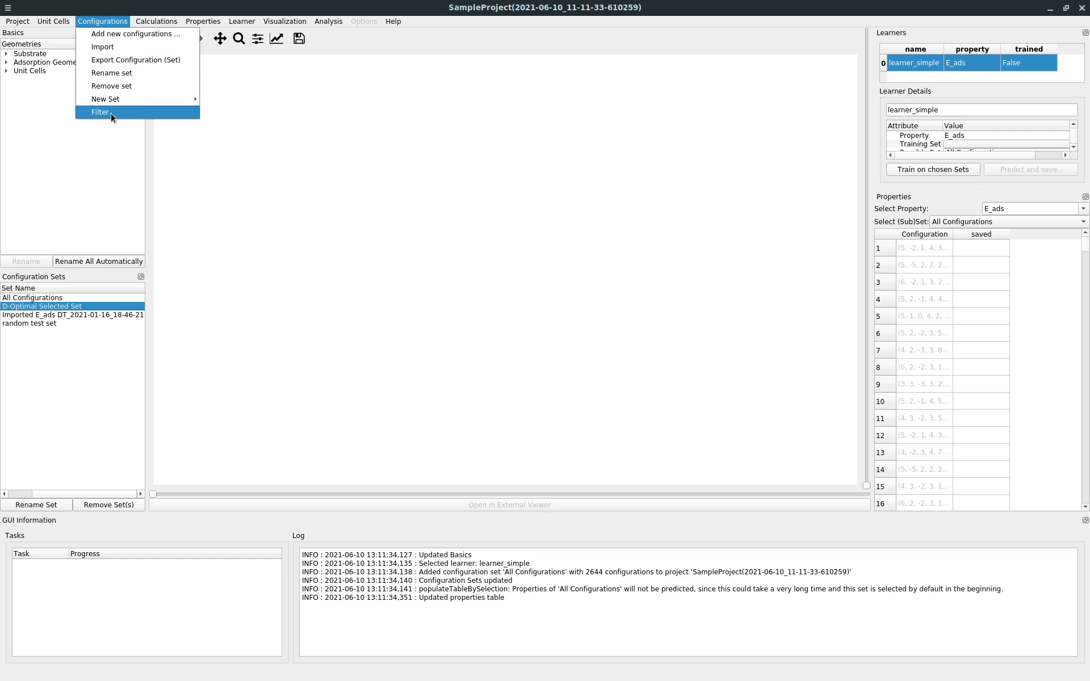
click(112, 113)
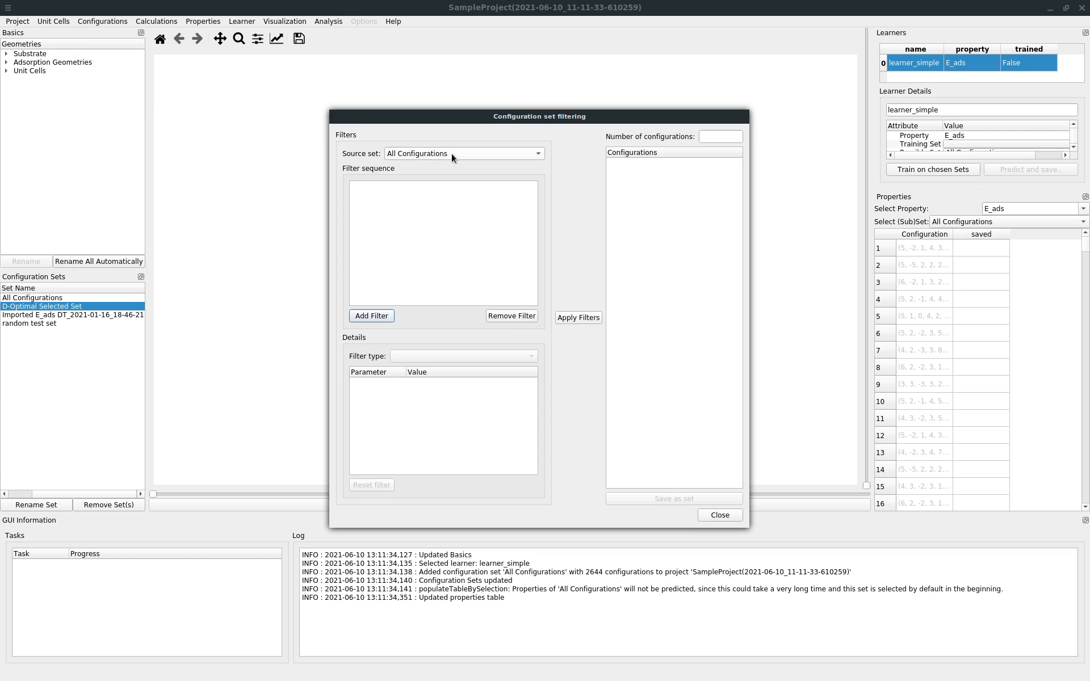
click(473, 153)
click(466, 155)
click(371, 316)
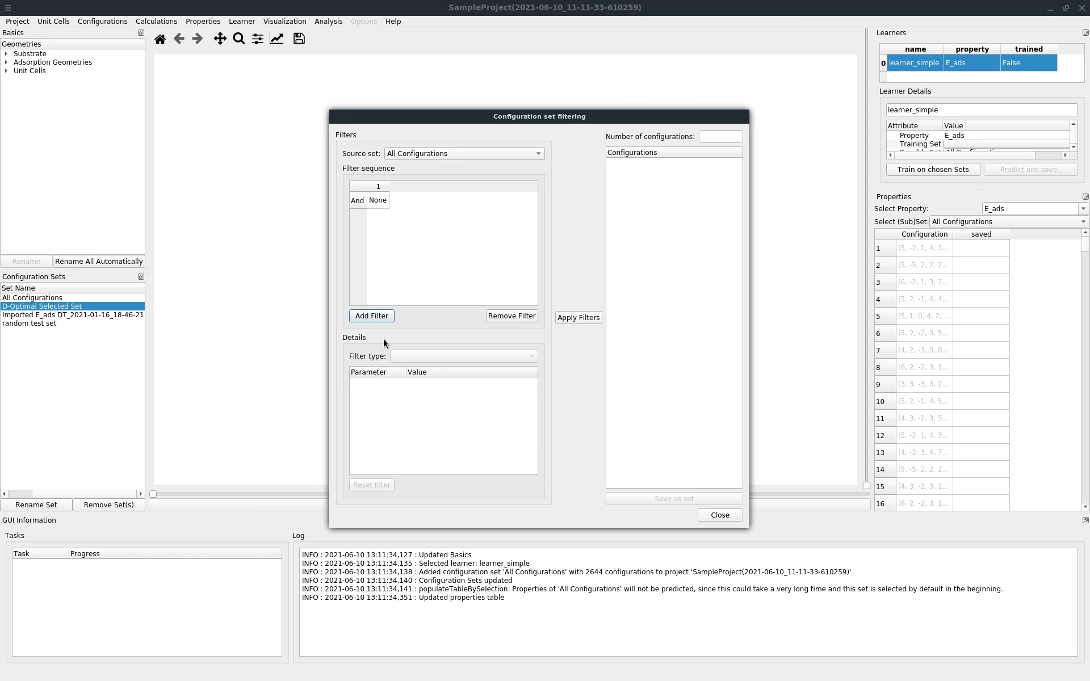
Step: Make the added filter a Random Subset with N_elements 100 and apply it to the source set
click(379, 202)
click(455, 356)
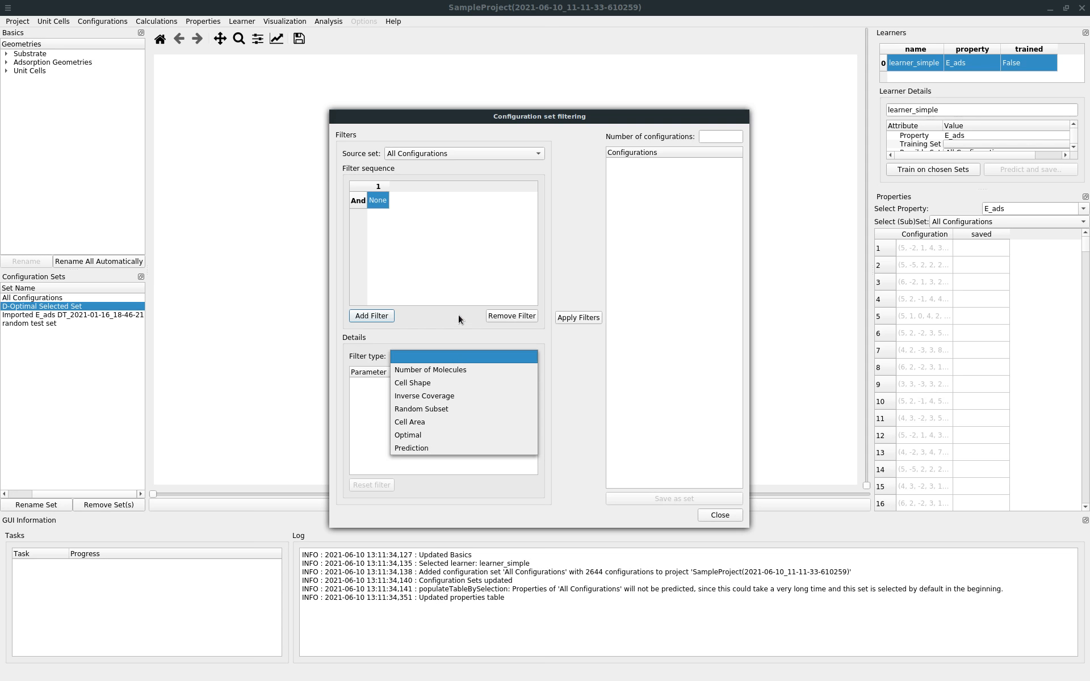
click(440, 410)
click(370, 389)
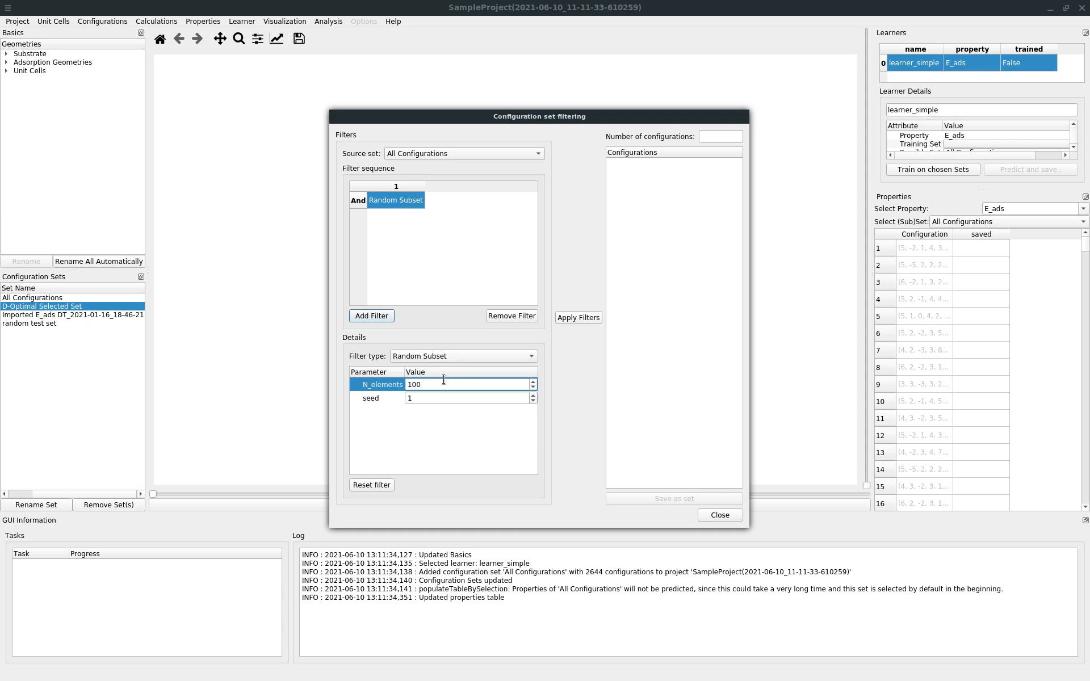
click(577, 317)
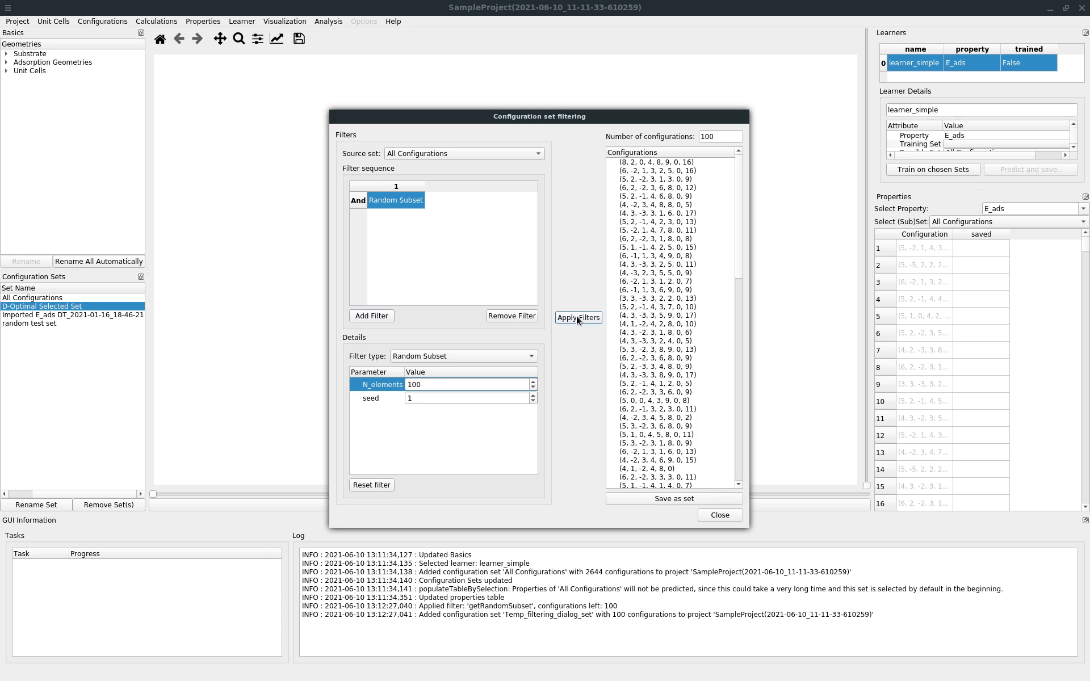
Step: Save the filtered configurations as a set named random_2 and display its configuration (4, -2, 3, 4, 8, 8, 0, 5)
click(683, 500)
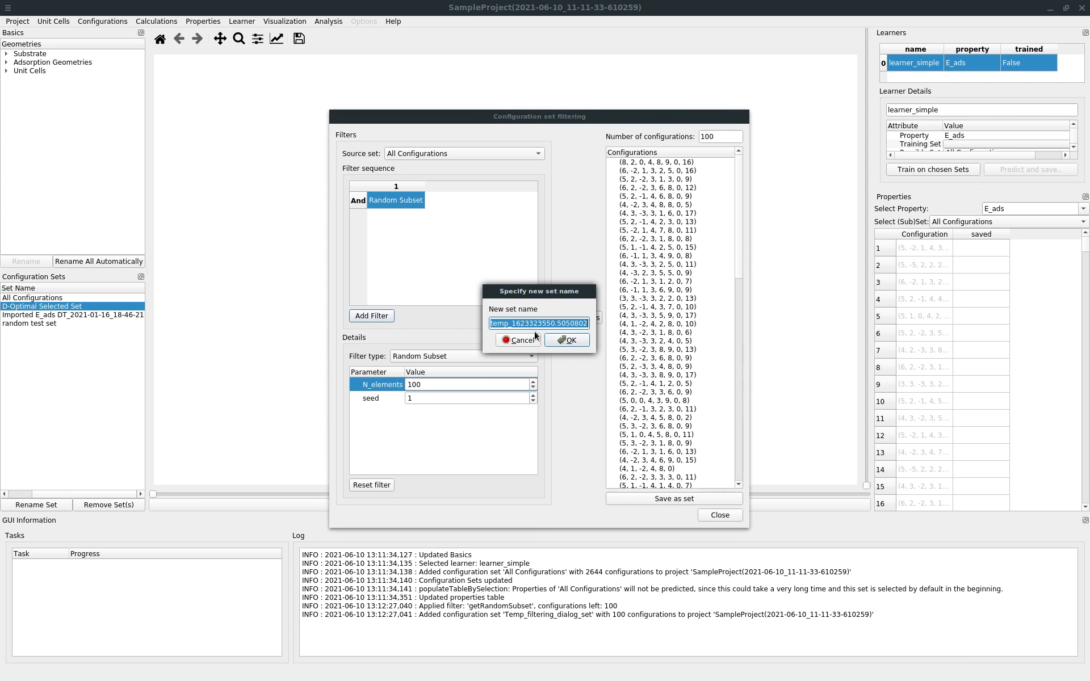
text(temp)
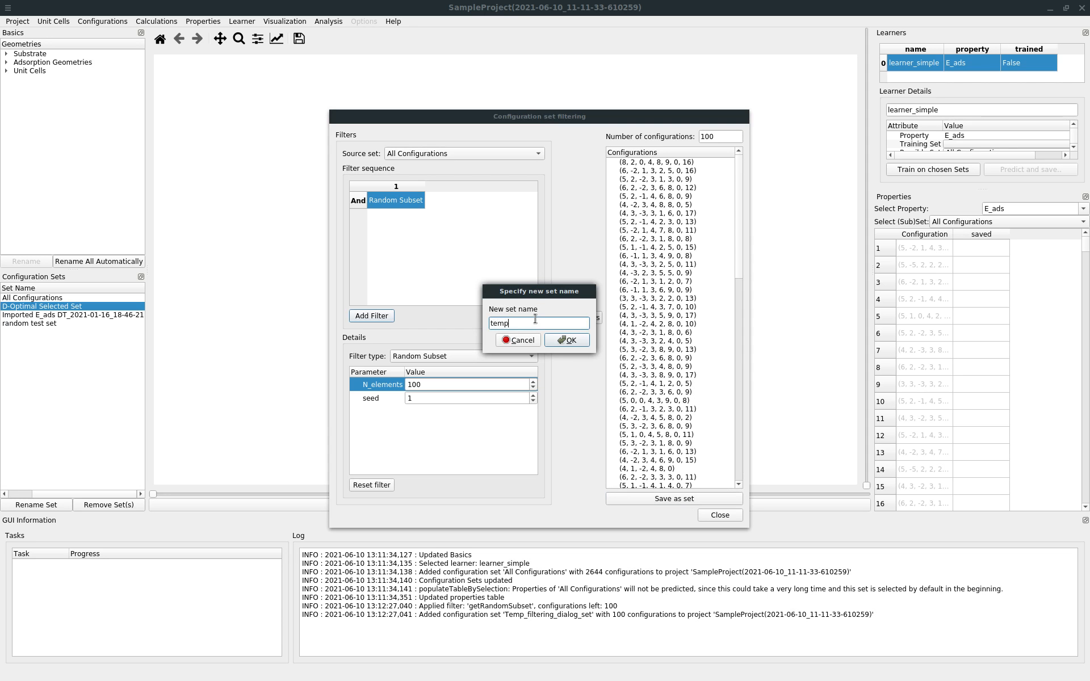
text(andom_2)
click(573, 343)
click(601, 335)
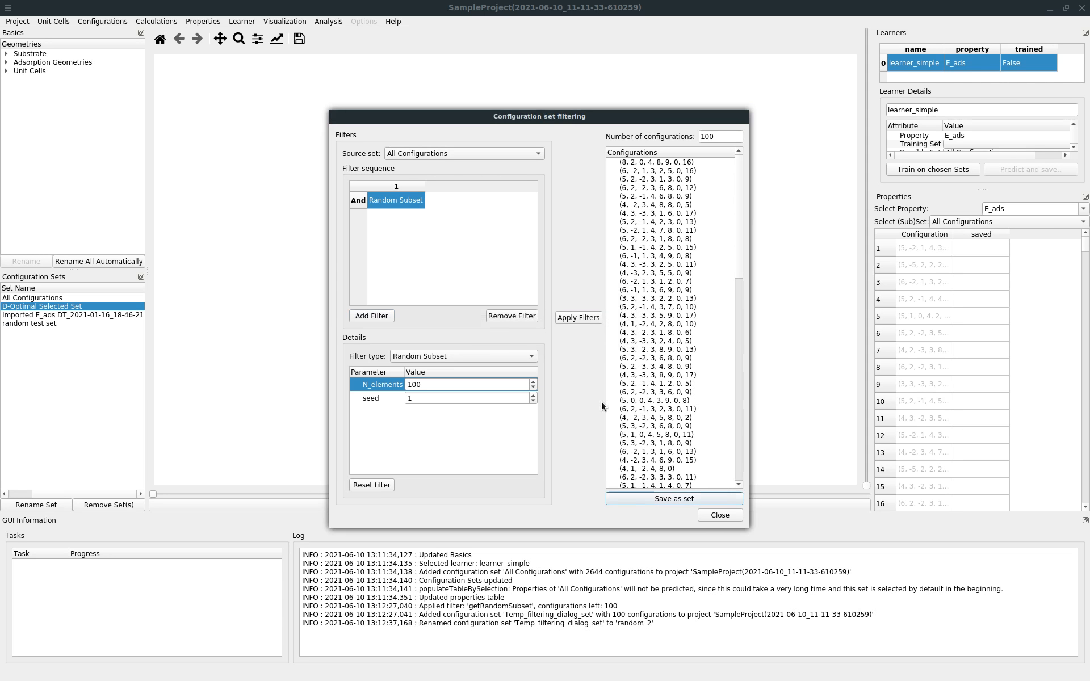
click(719, 515)
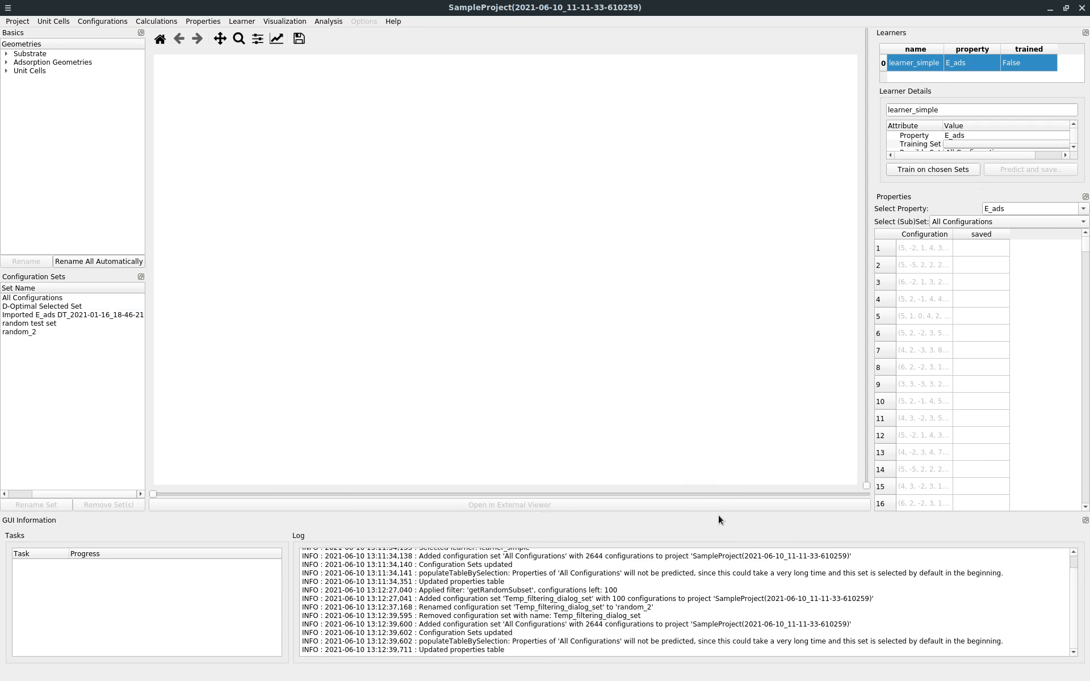
click(34, 332)
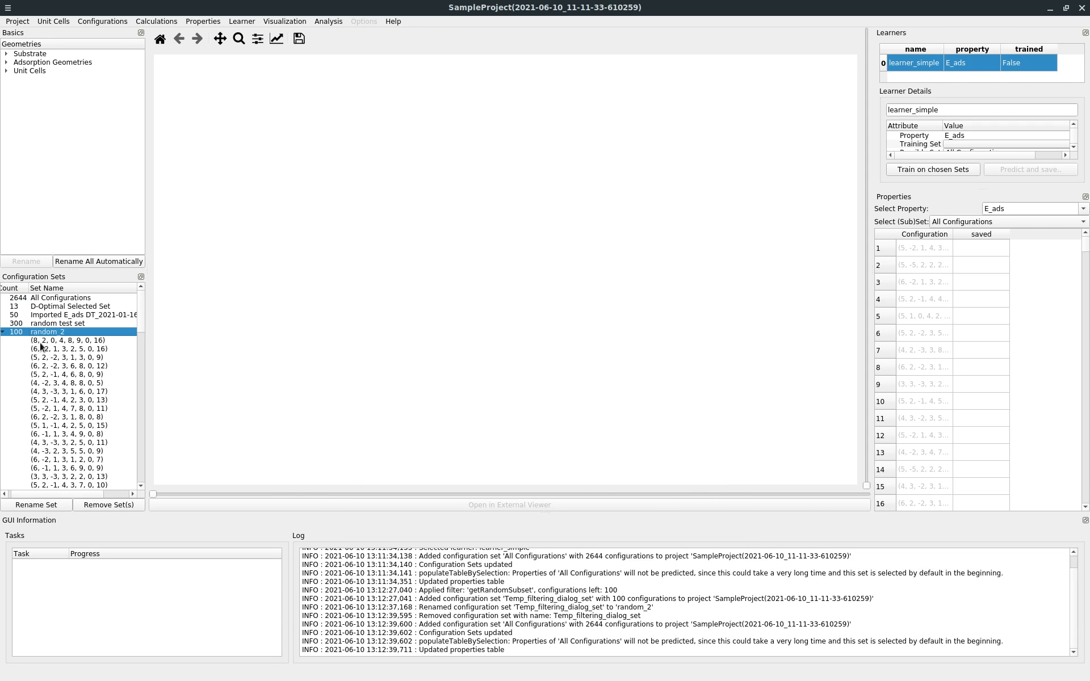
click(57, 381)
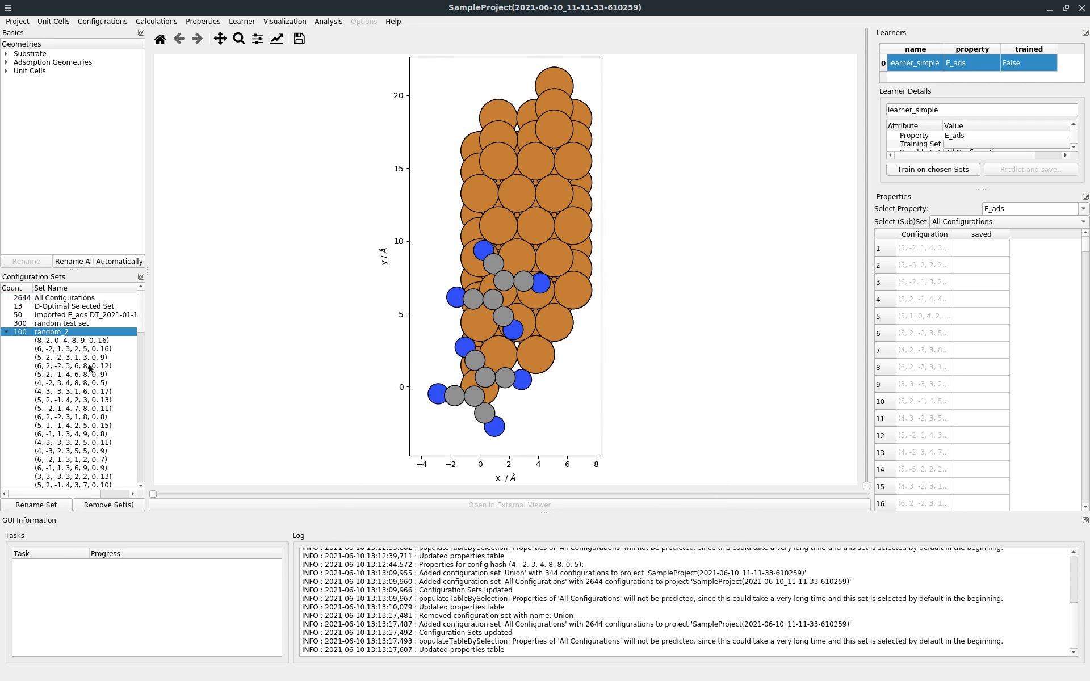
Step: Create a union set from the Imported E_ads DT_2021-01-16_18-46-21 and random test set configuration sets and check its contents
click(59, 316)
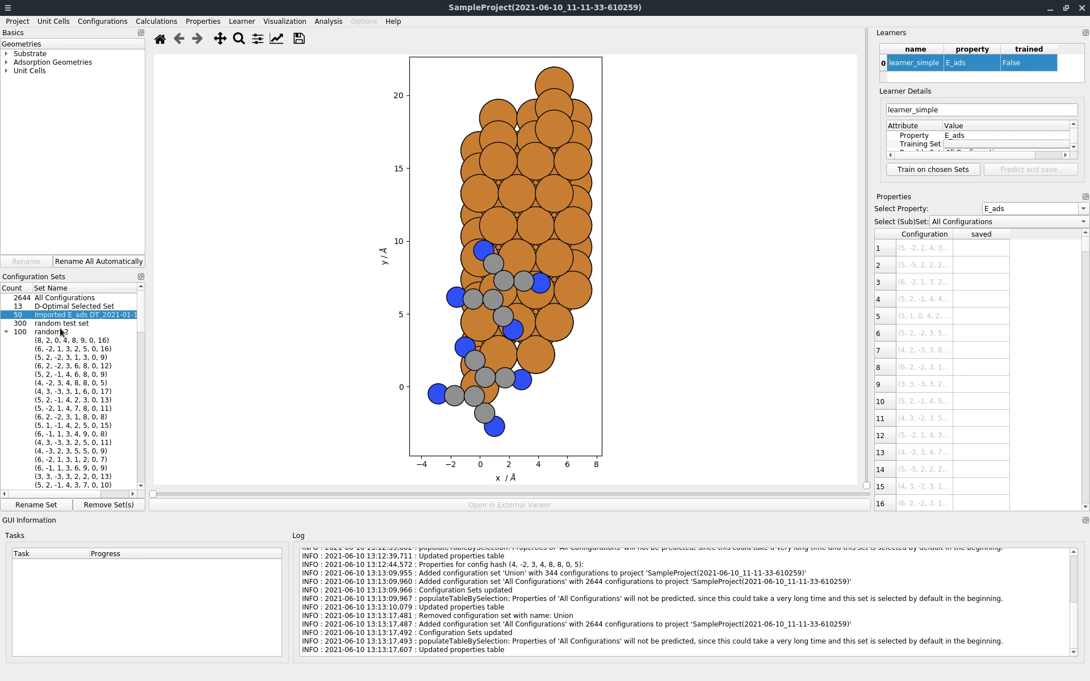
shift+click(59, 324)
right_click(59, 320)
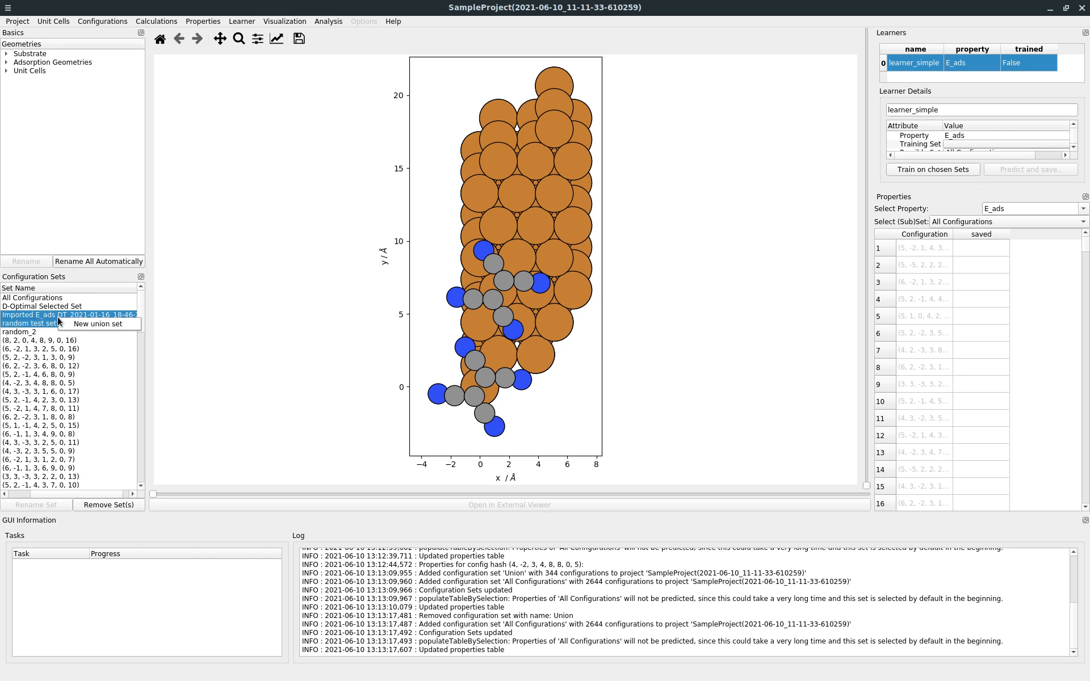
click(107, 324)
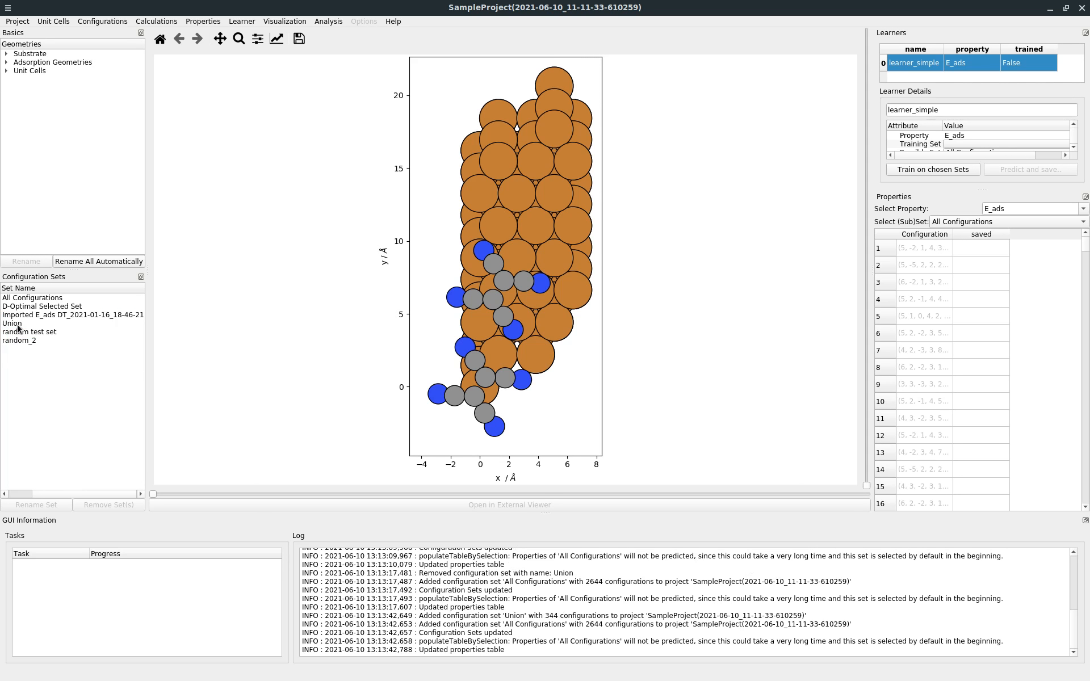
drag(87, 493, 58, 494)
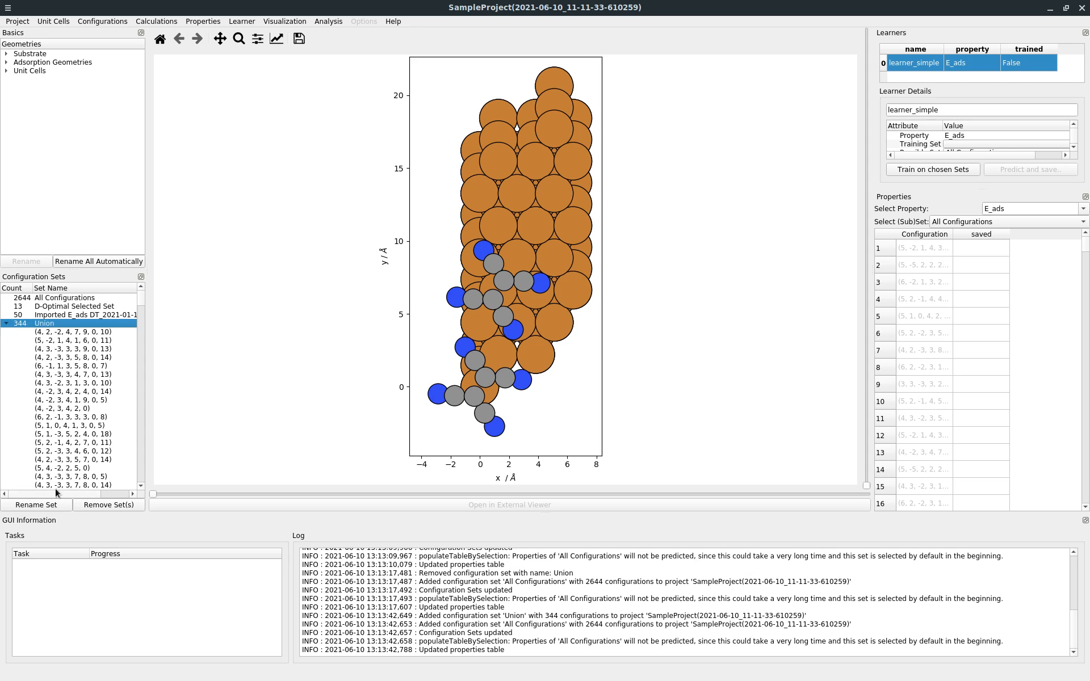
click(6, 323)
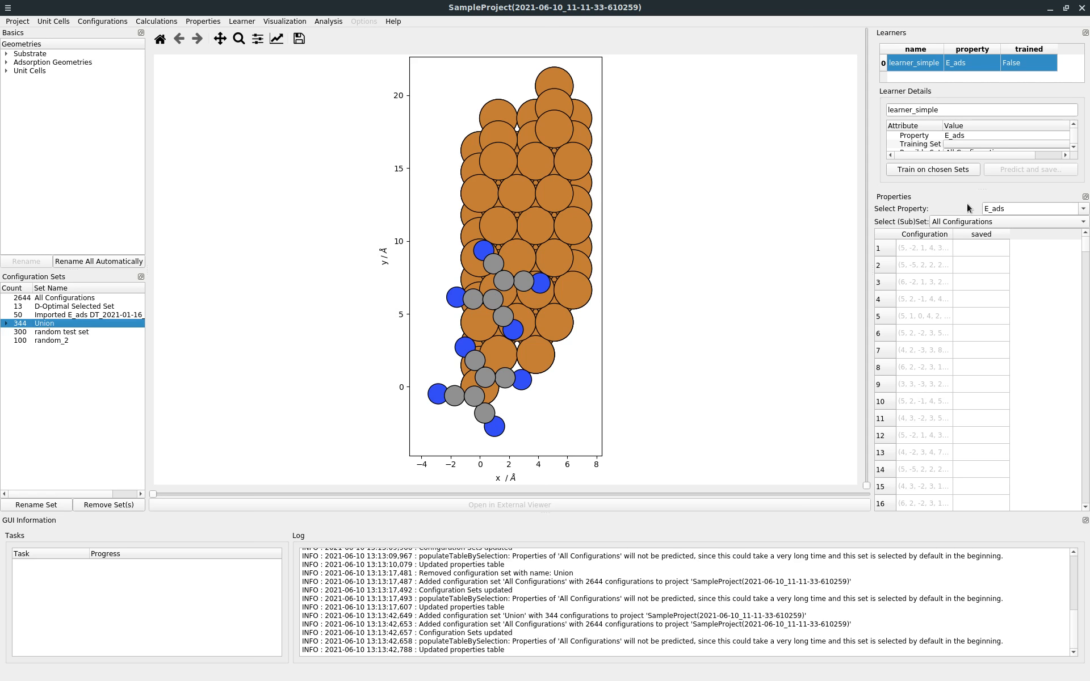
Step: Create a new learner named learner_2 for the property E_ads, keeping the default hyperparameters and features
drag(983, 186, 983, 298)
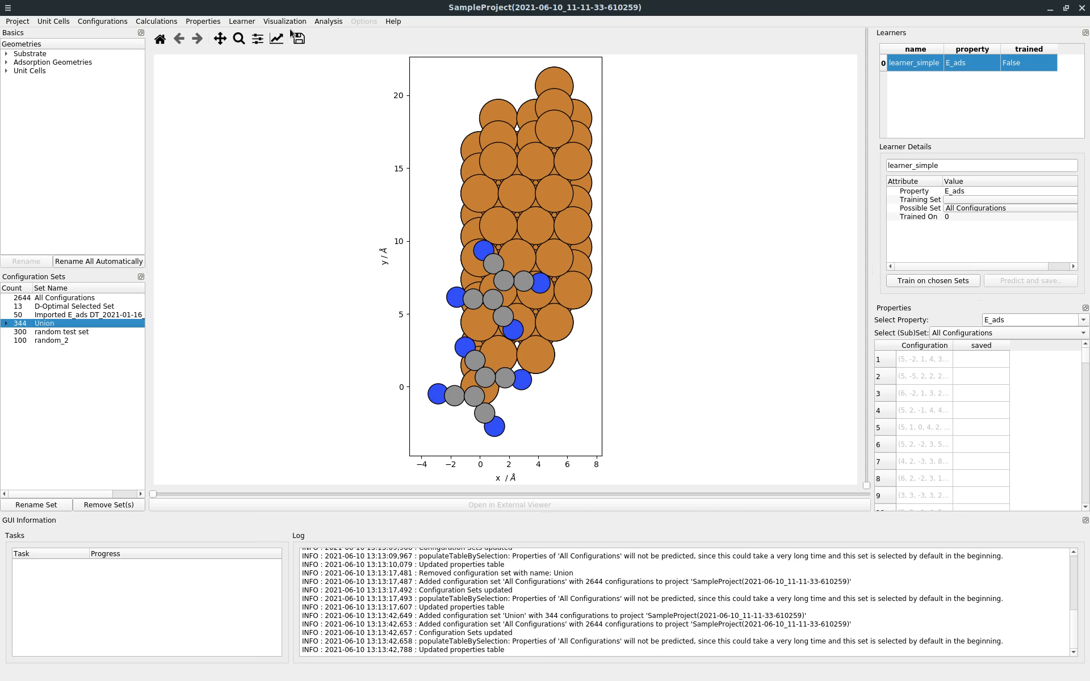
click(242, 21)
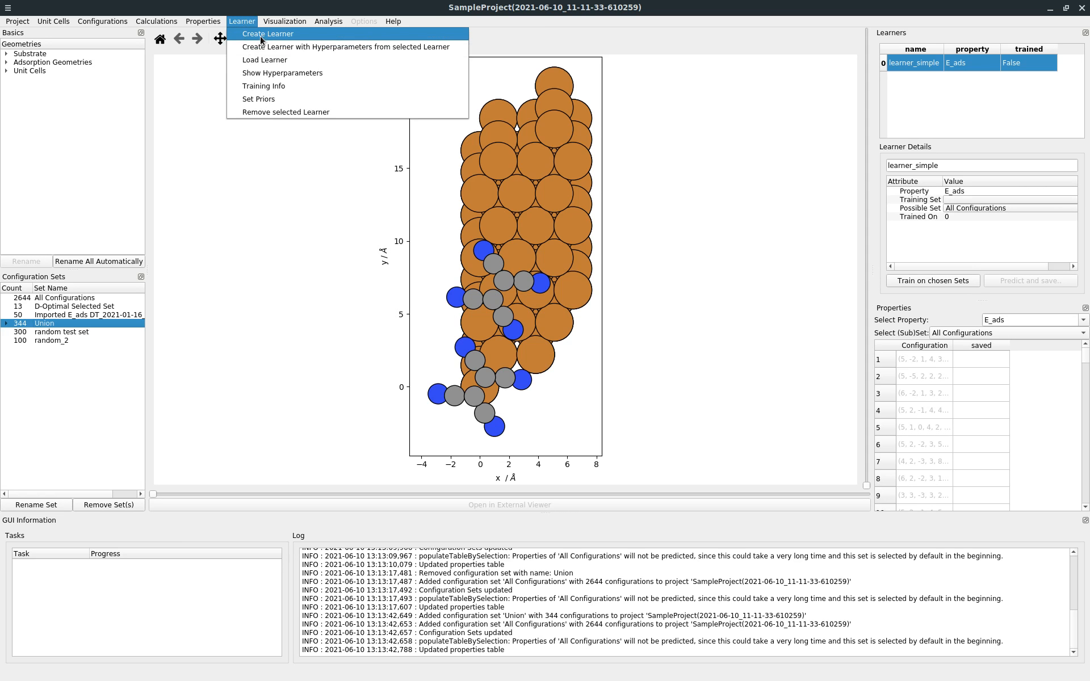
click(266, 38)
click(452, 123)
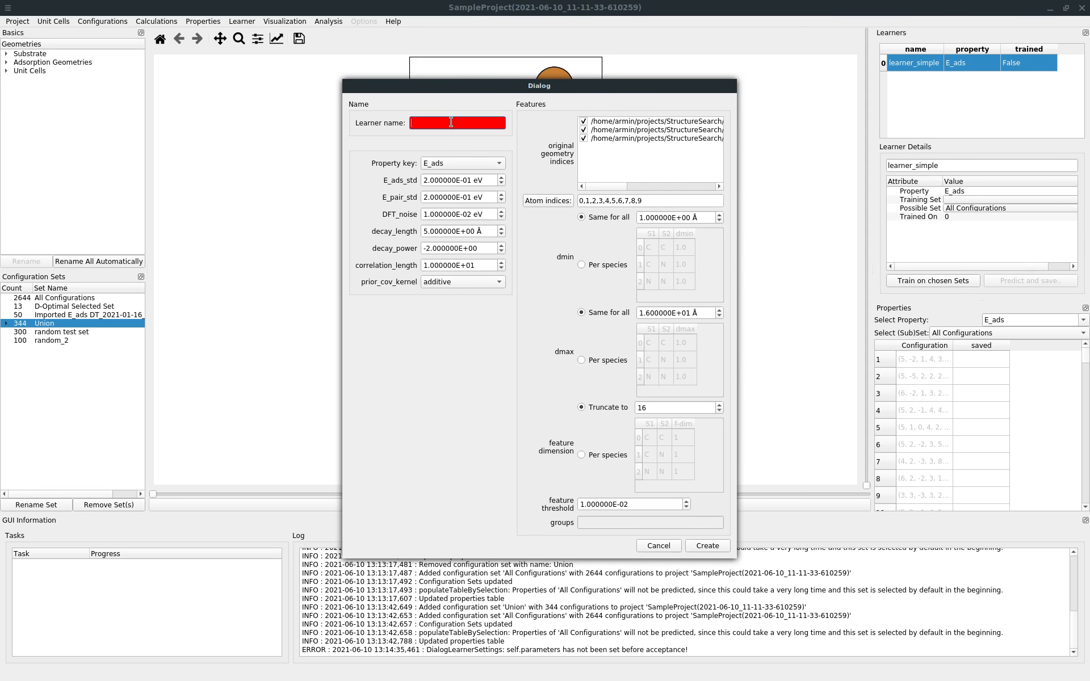
text(learner)
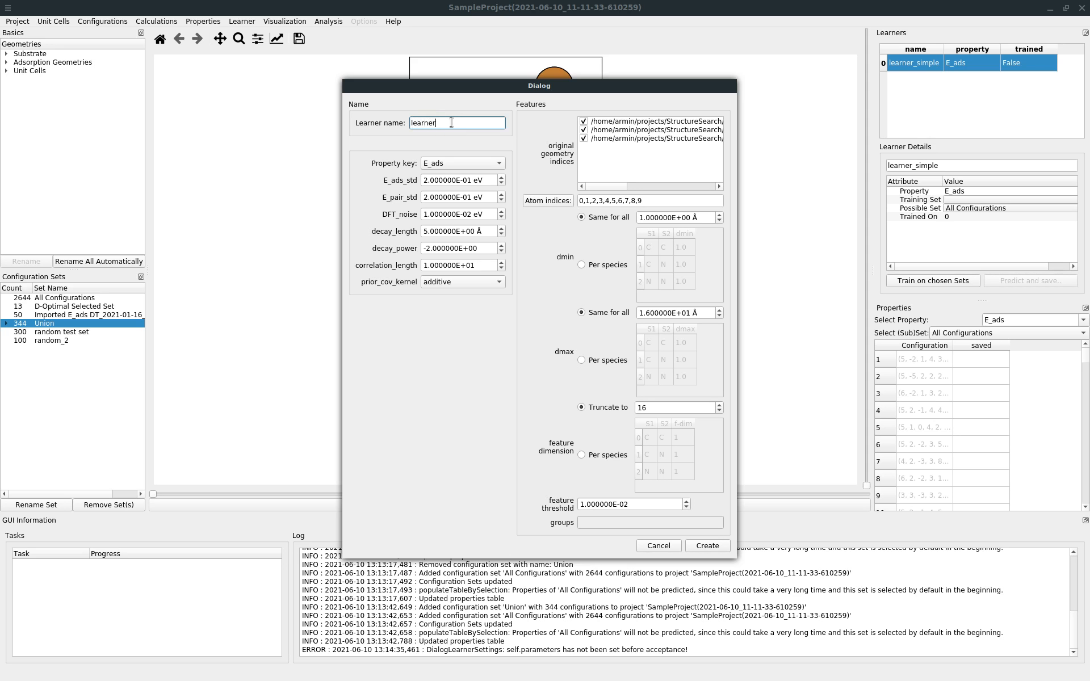
text(_2)
click(708, 546)
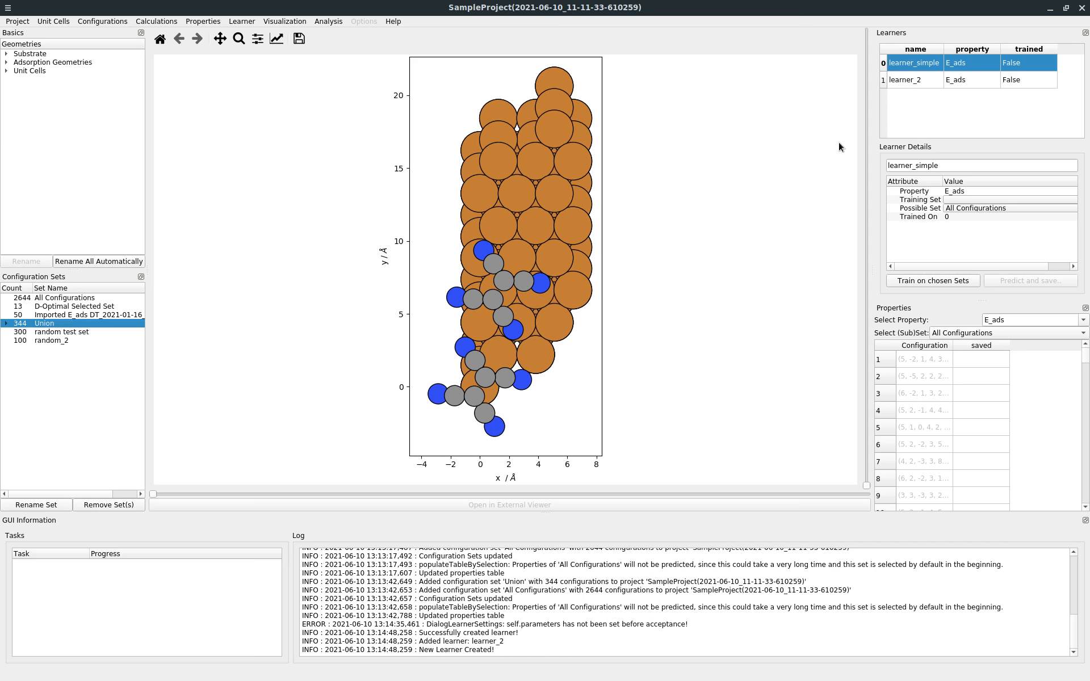
Step: Review the configuration sets offered as training set for learner_2 without choosing one
click(922, 80)
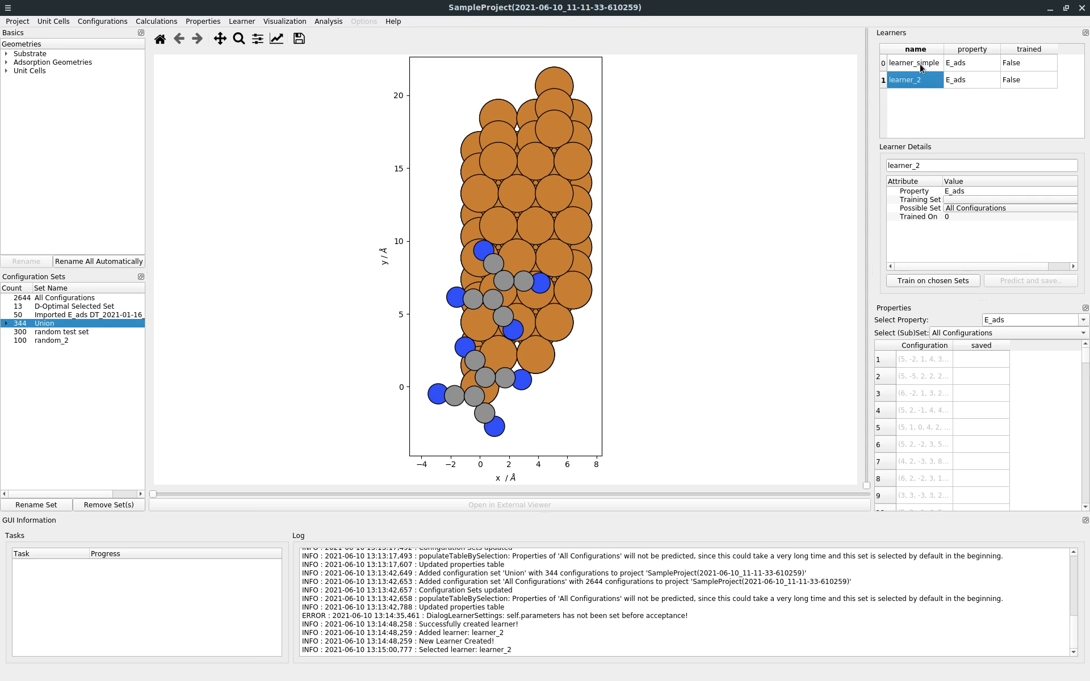
click(968, 200)
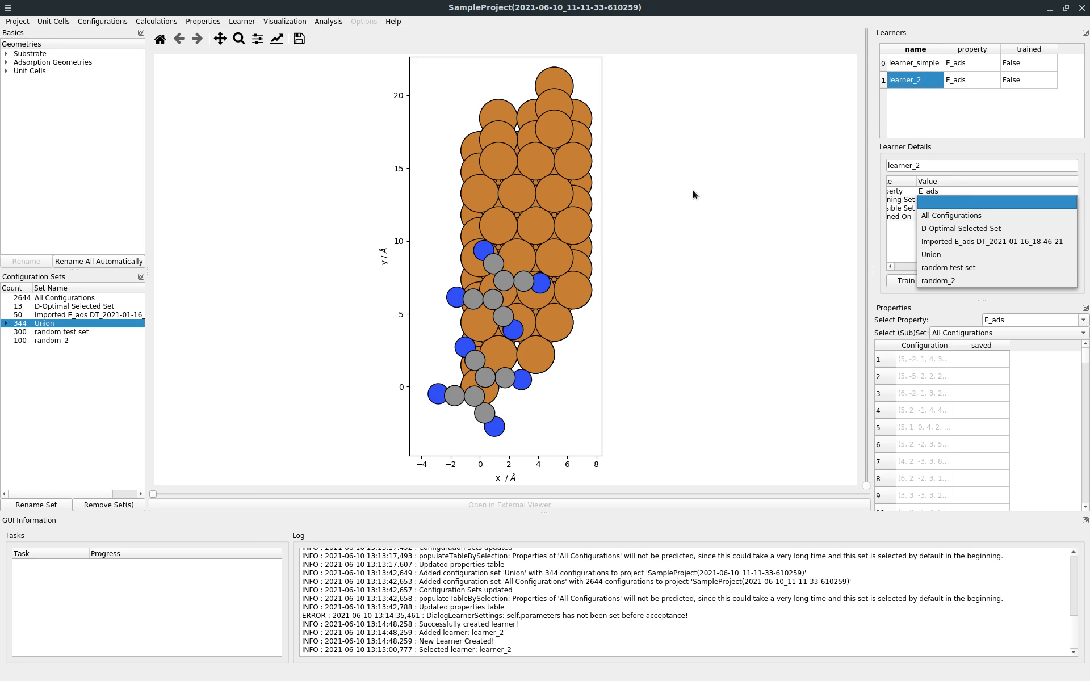
click(625, 196)
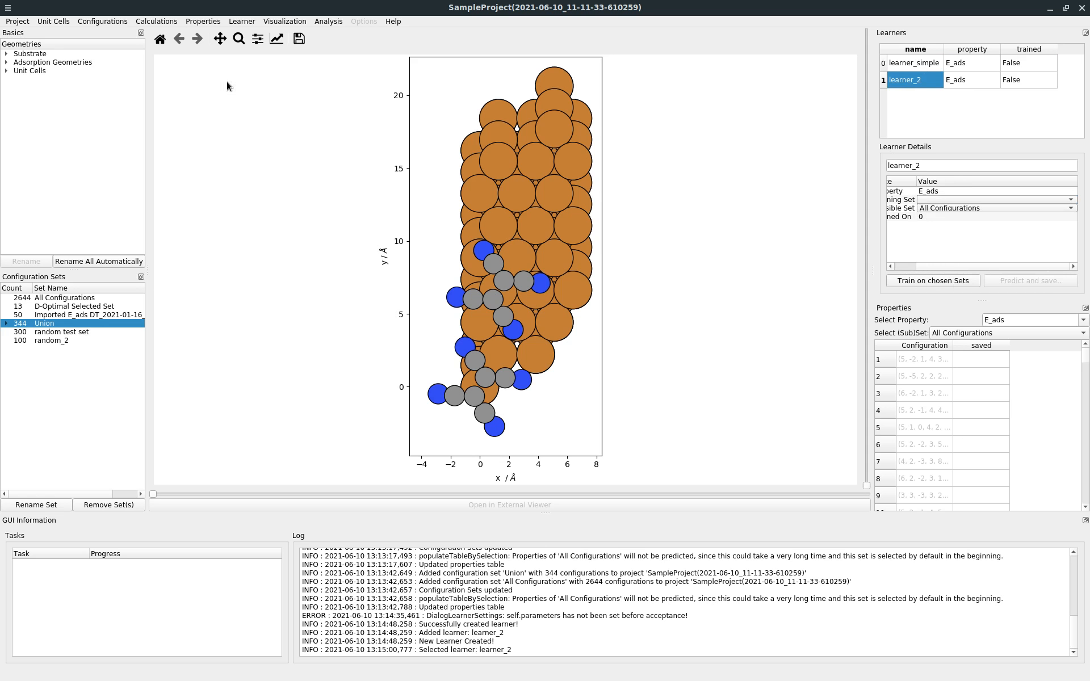
Step: Review the settings offered for setting up calculations on the random_2 set, and leave without creating any
click(153, 23)
click(188, 48)
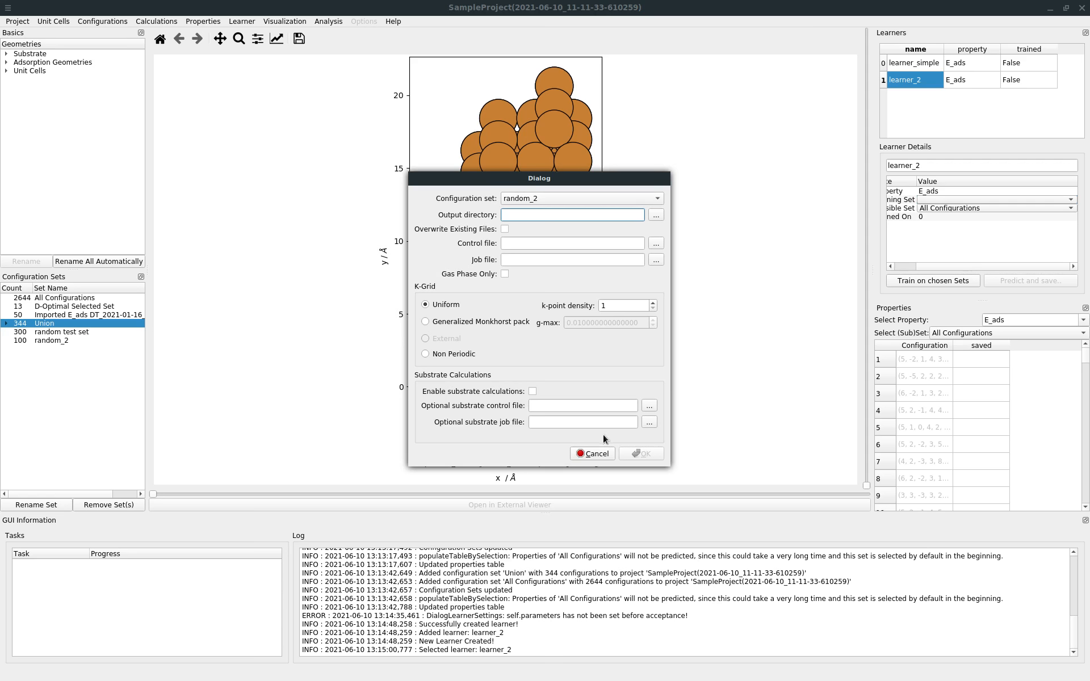
click(594, 455)
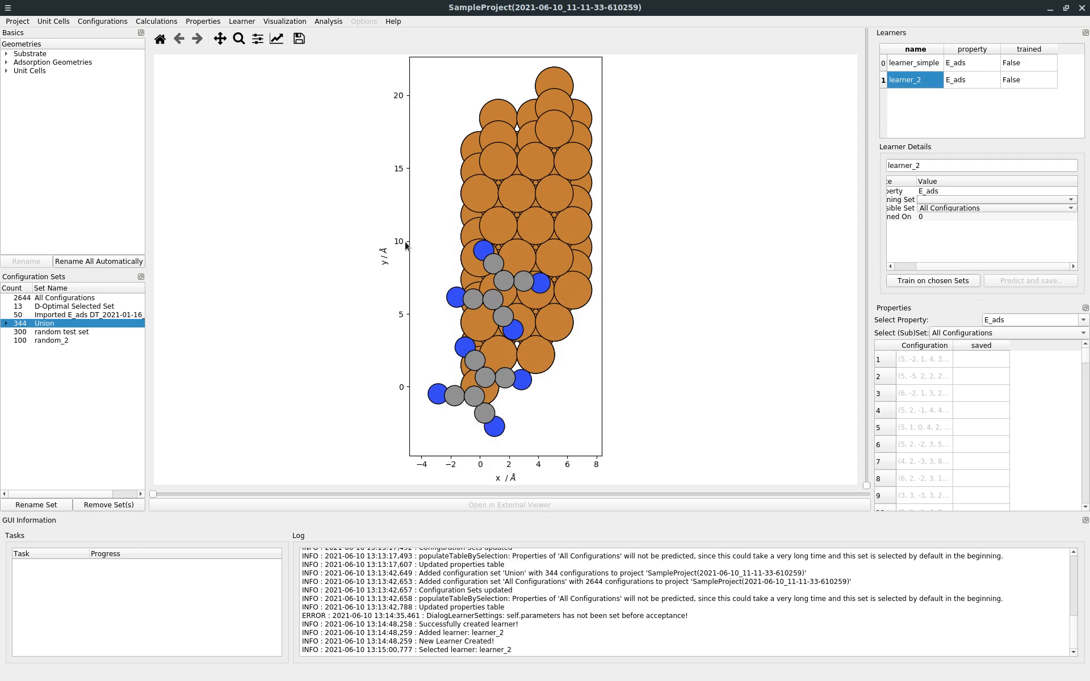
Step: Look at where the directory for calculating and importing adsorption energies is chosen, and leave without importing
click(199, 23)
mouse_move(157, 23)
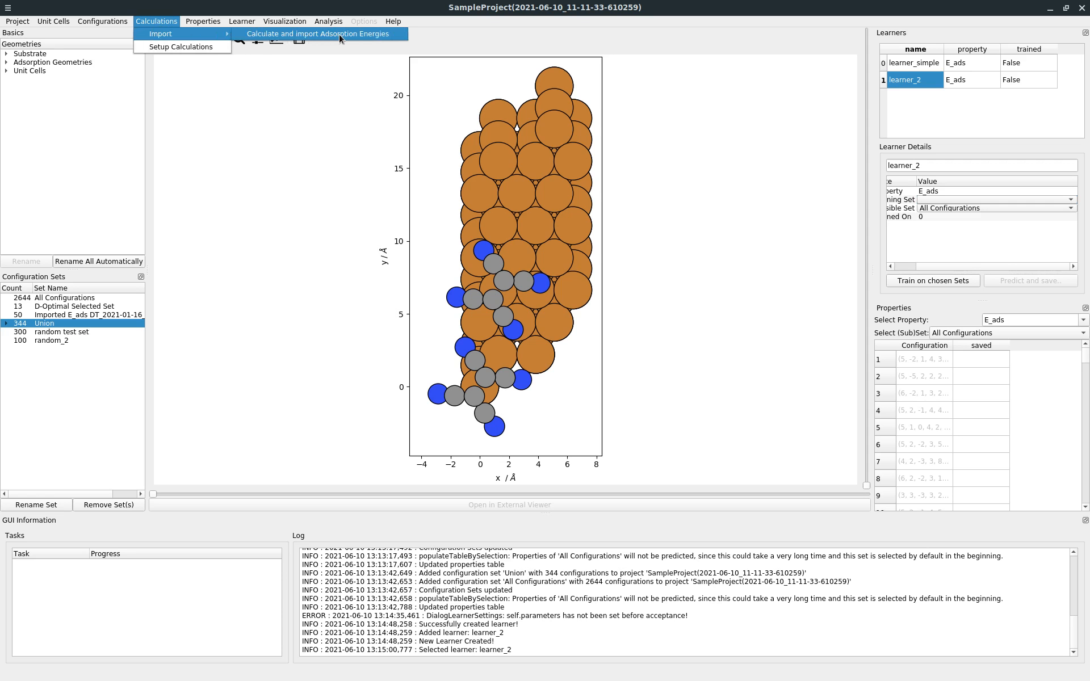
click(339, 35)
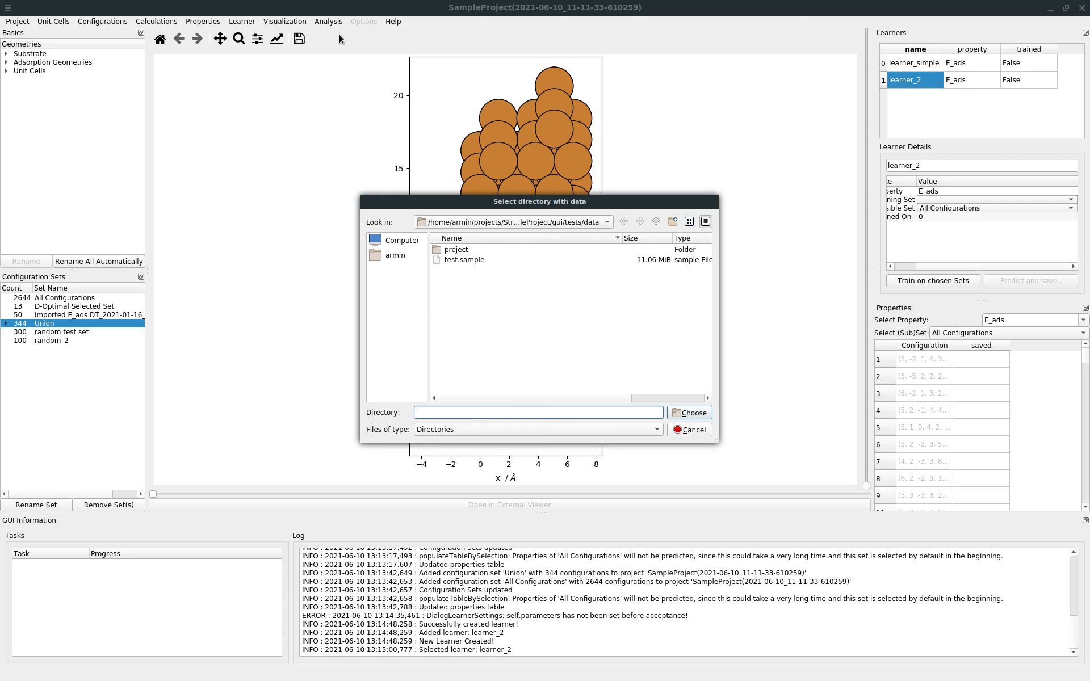
click(692, 430)
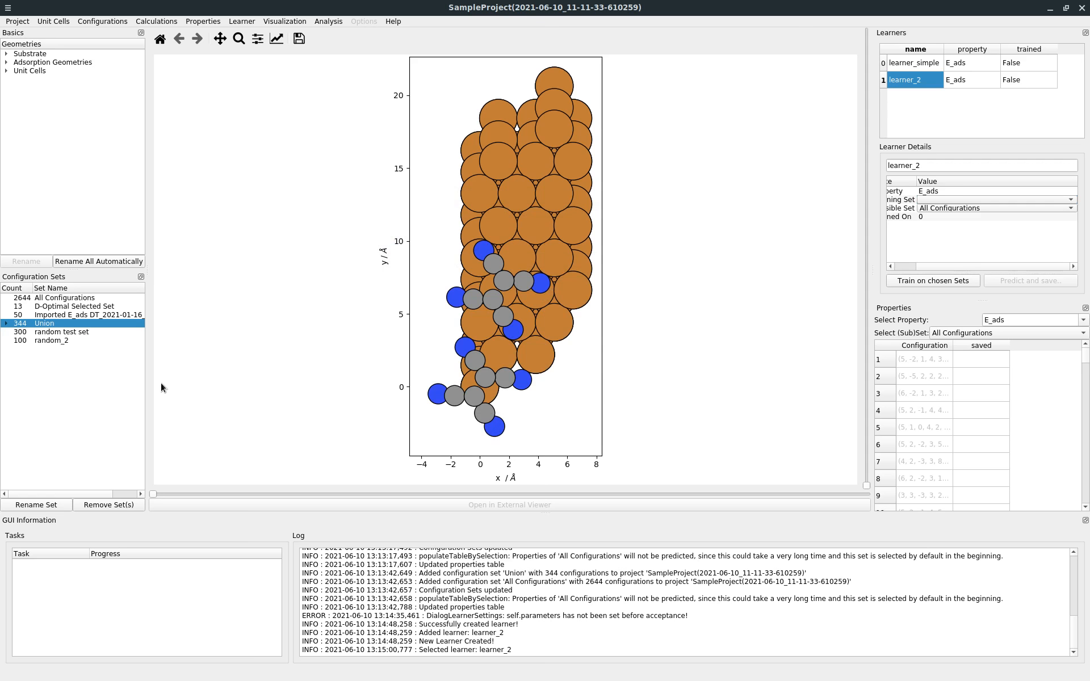
Step: Make room for the full configuration set names and inspect the configurations in the Imported E_ads DT_2021-01-16_18-46-21 set
drag(148, 383, 184, 383)
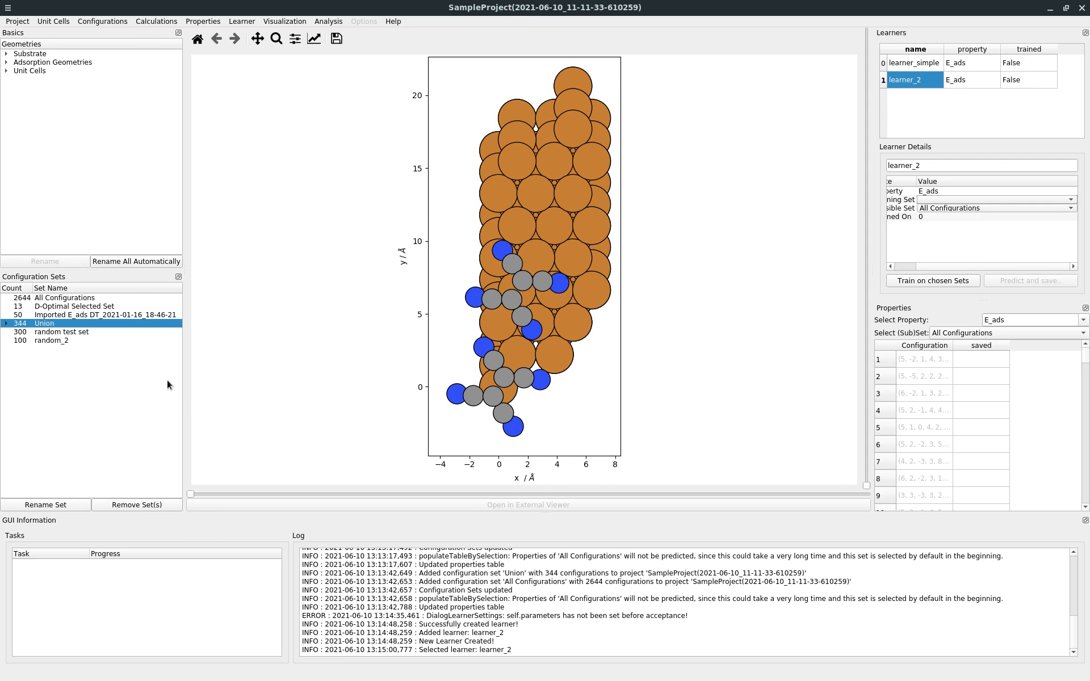
click(41, 315)
click(6, 316)
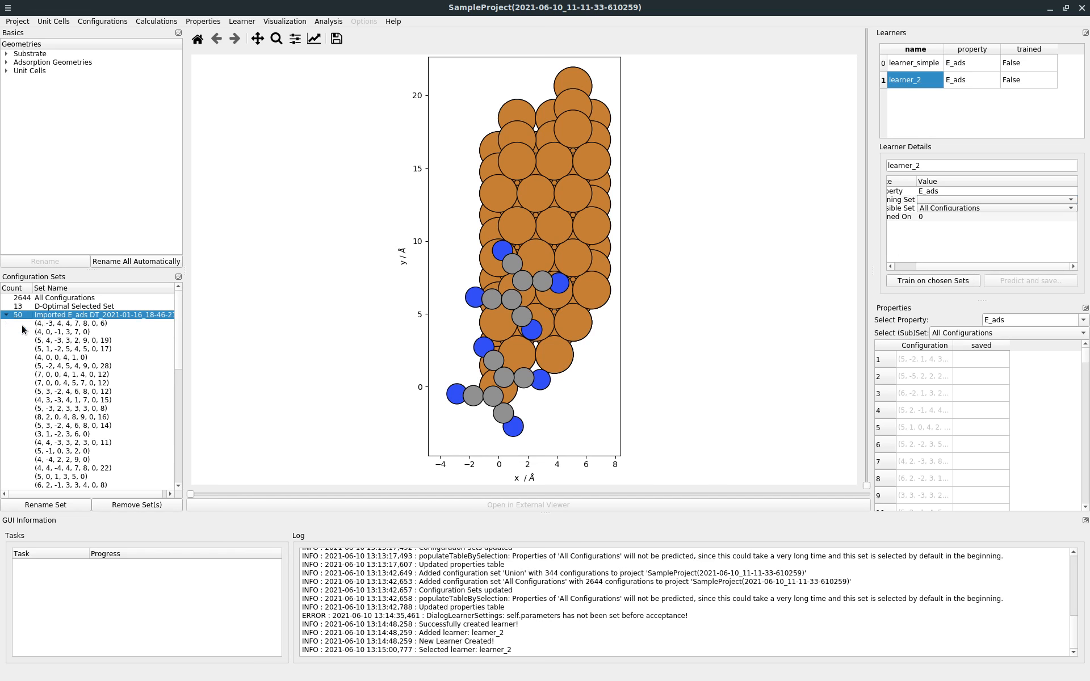
click(7, 316)
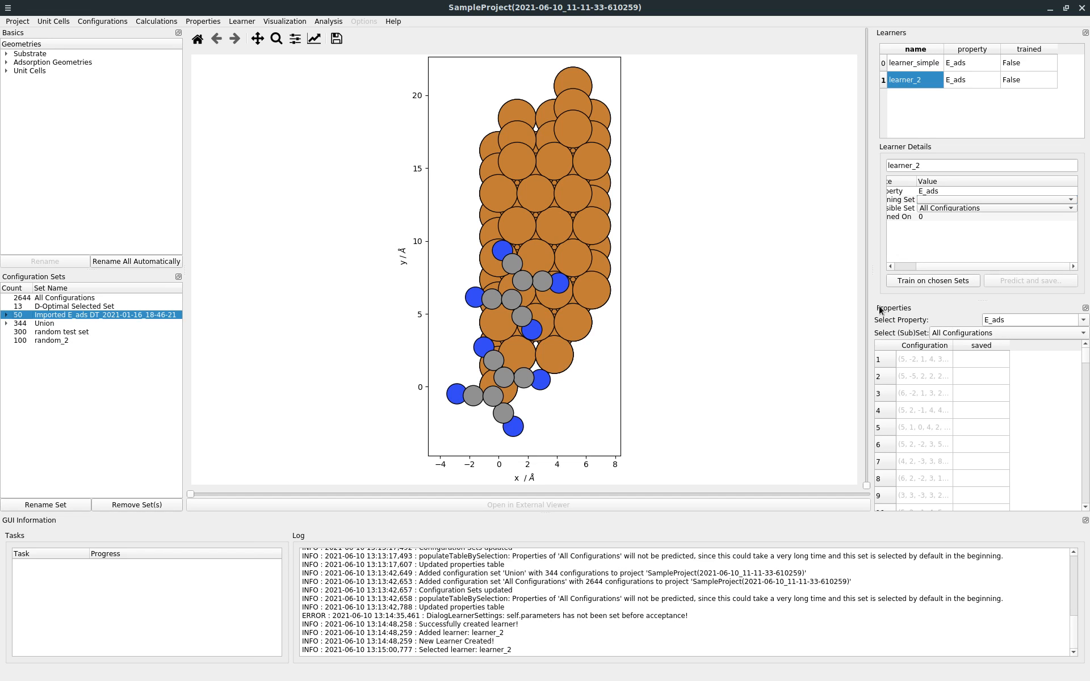
Step: Show the saved E_ads property values for the Imported E_ads DT_2021-01-16_18-46-21 set
click(968, 335)
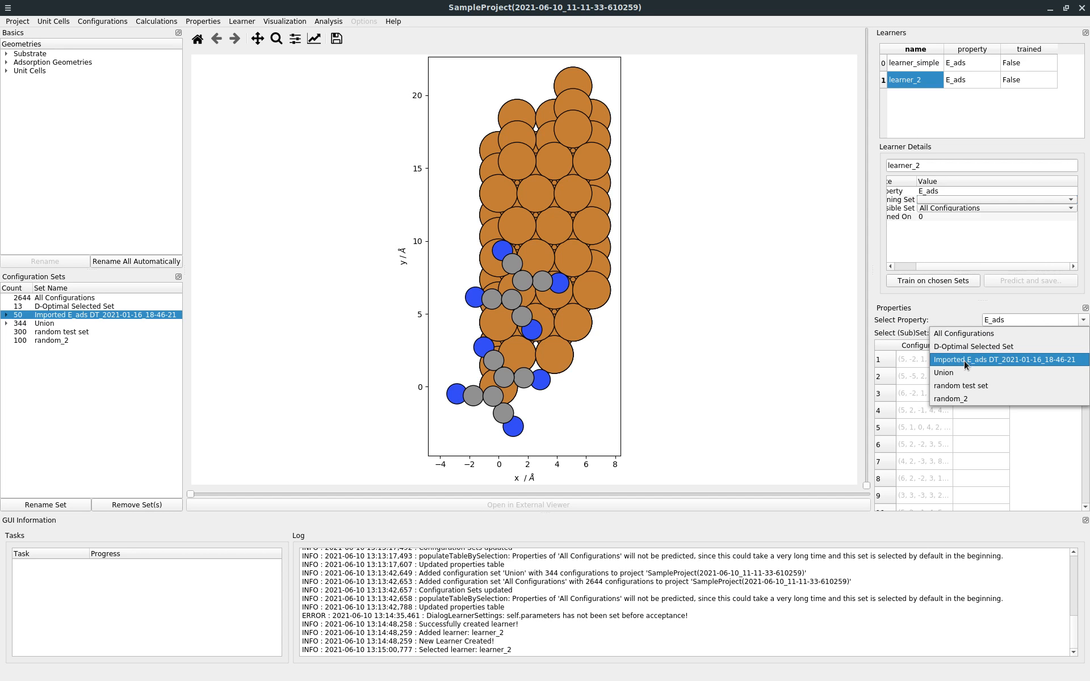
click(966, 362)
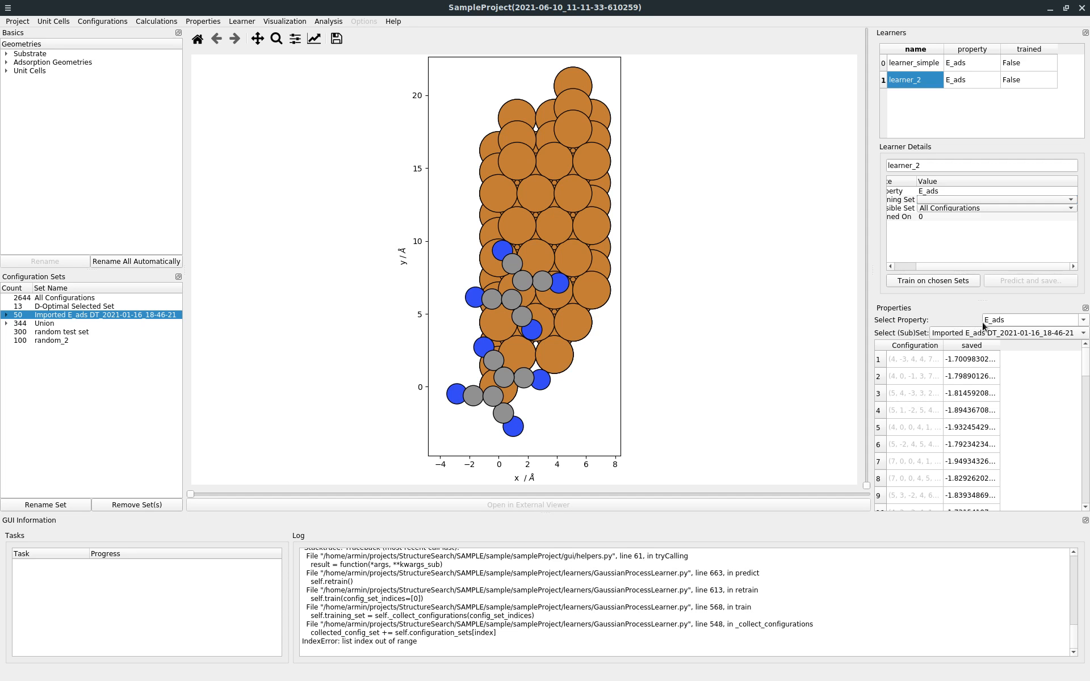
click(1010, 320)
Step: Assign D-Optimal Selected Set as training set and Imported E_ads DT_2021-01-16_18-46-21 as possible set of learner_simple
click(929, 216)
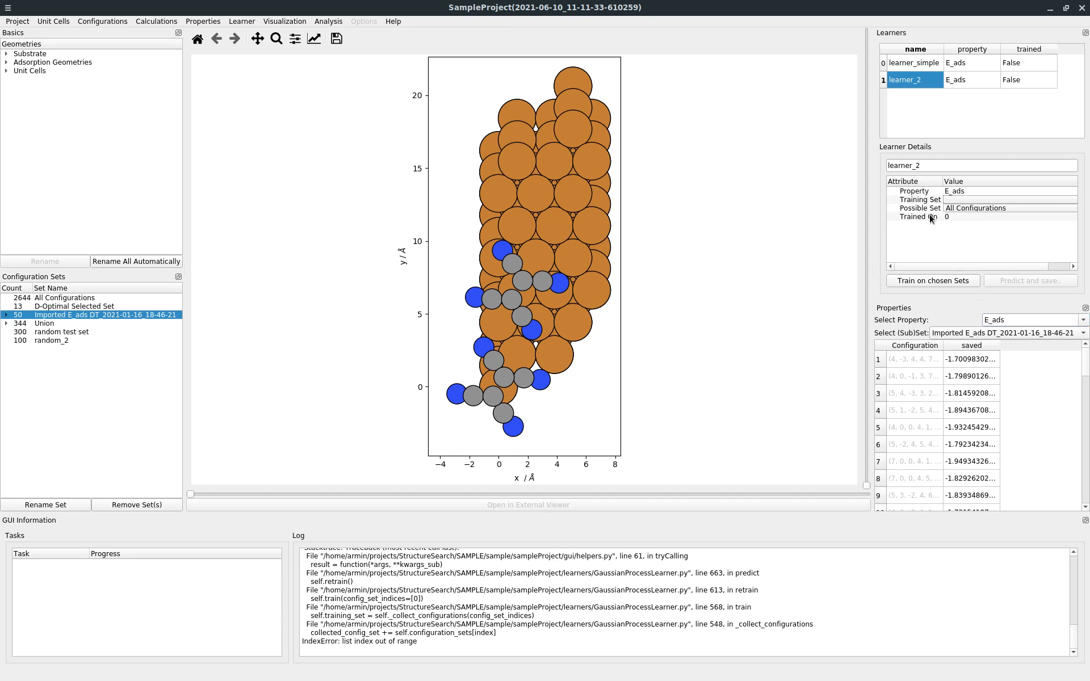
click(914, 67)
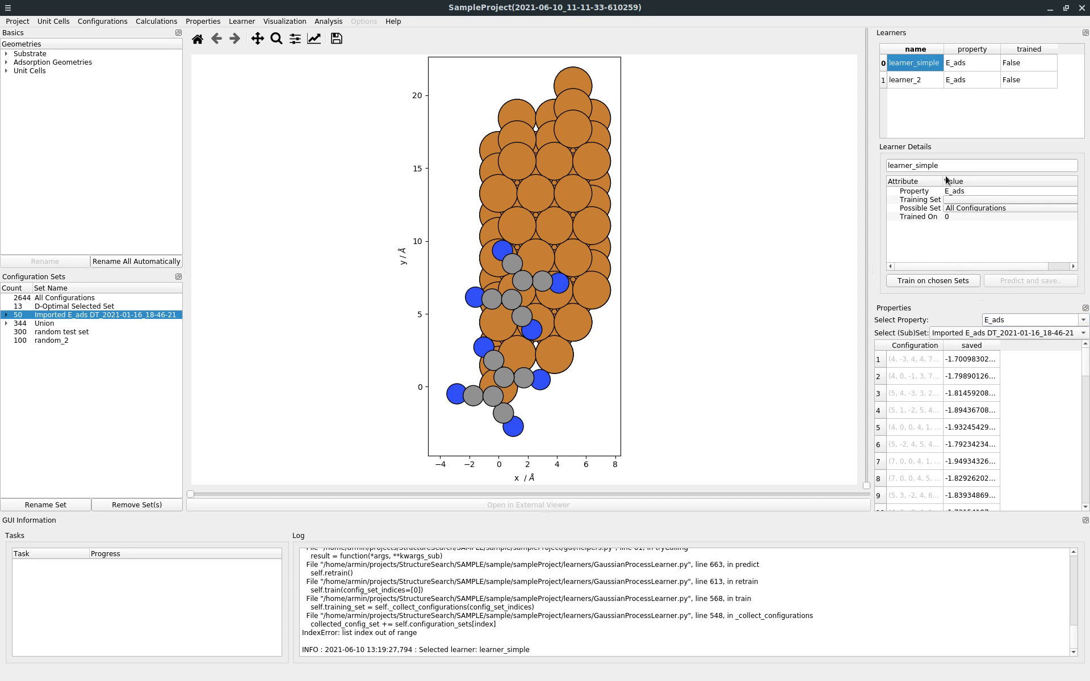
click(969, 202)
click(960, 229)
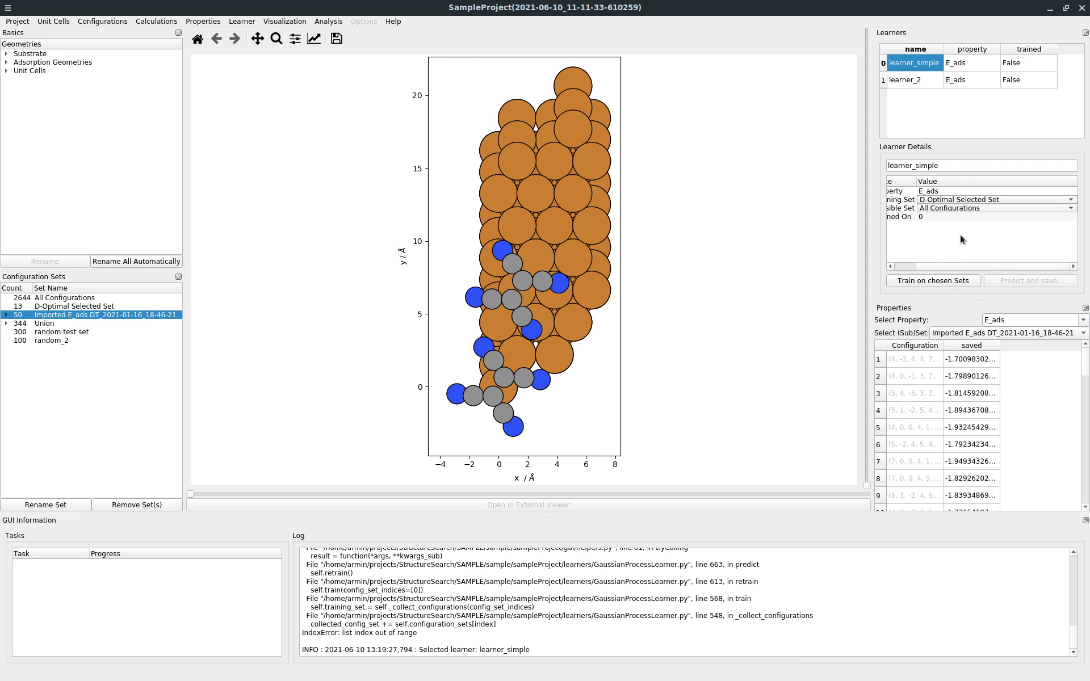
click(944, 206)
click(951, 236)
click(933, 266)
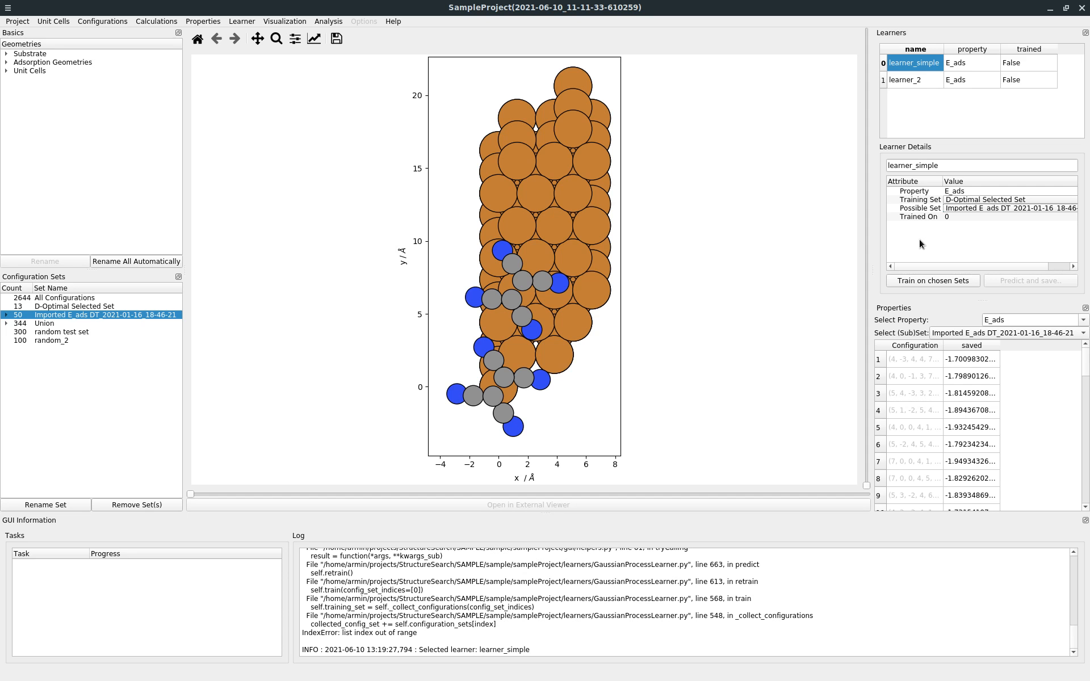
Step: Train learner_simple on the chosen sets and dismiss its training information
click(941, 280)
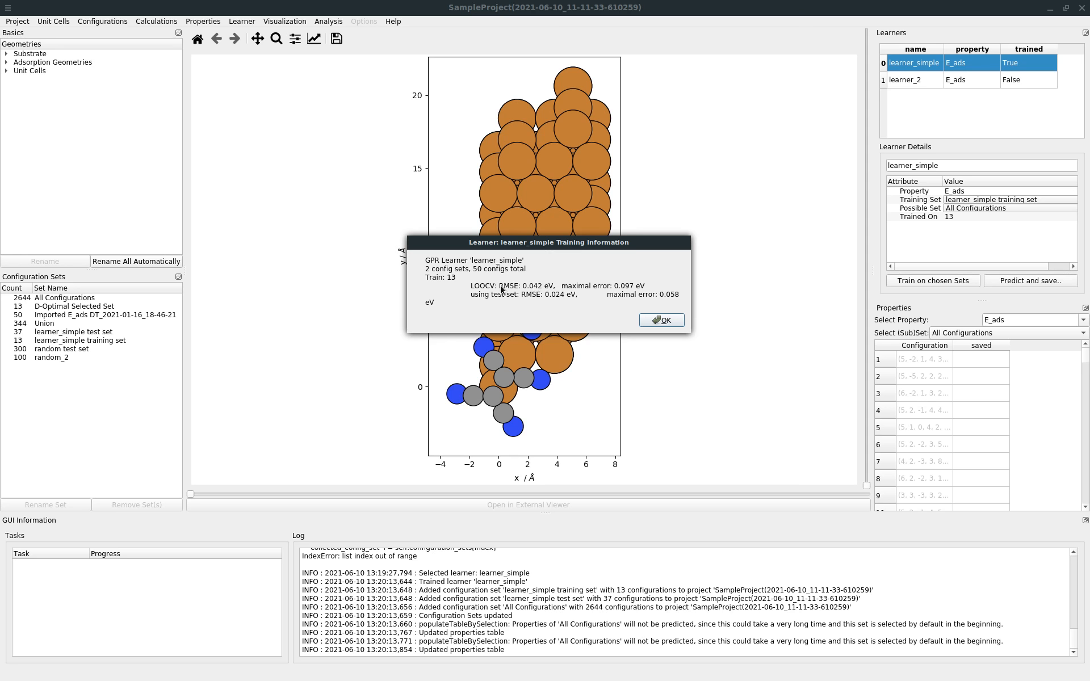
click(663, 320)
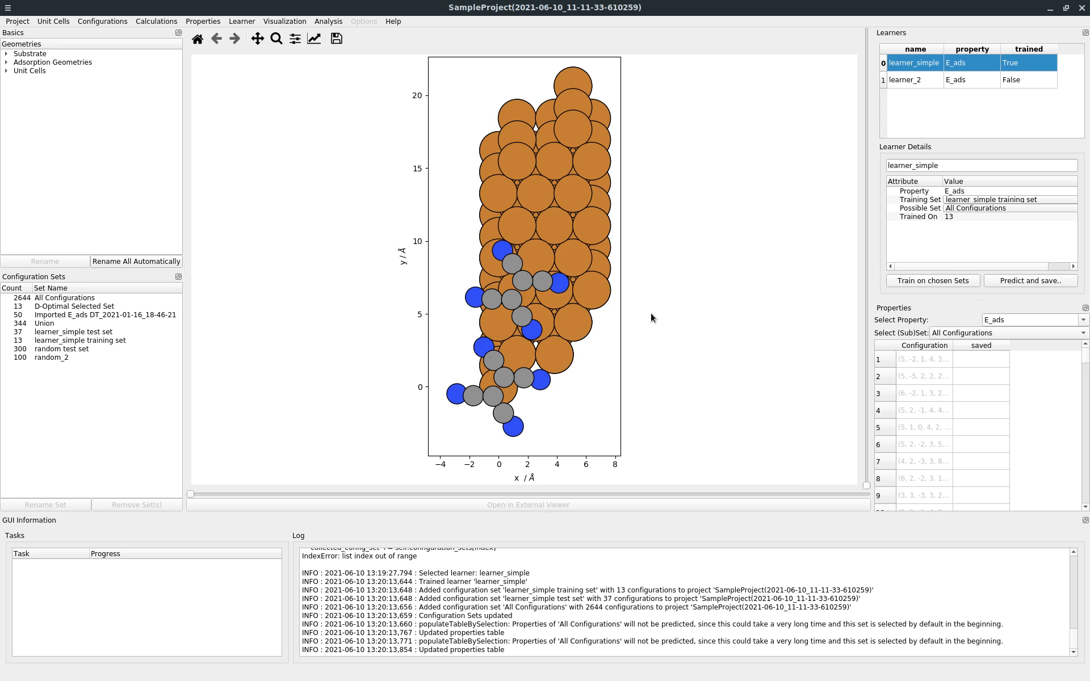
click(283, 23)
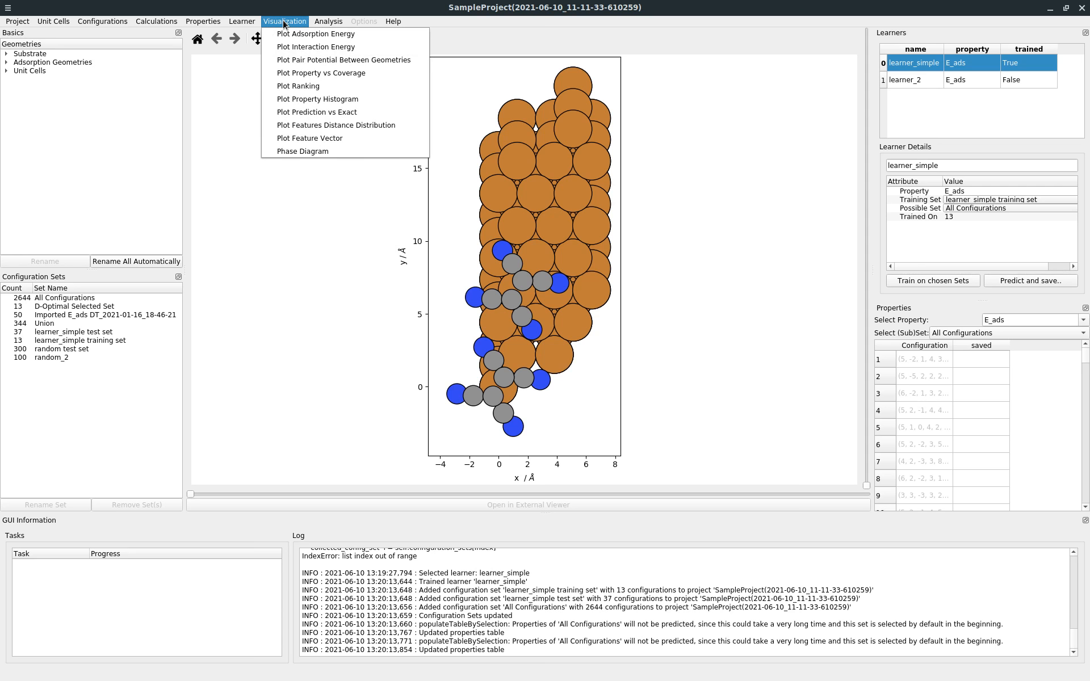
click(283, 23)
click(281, 24)
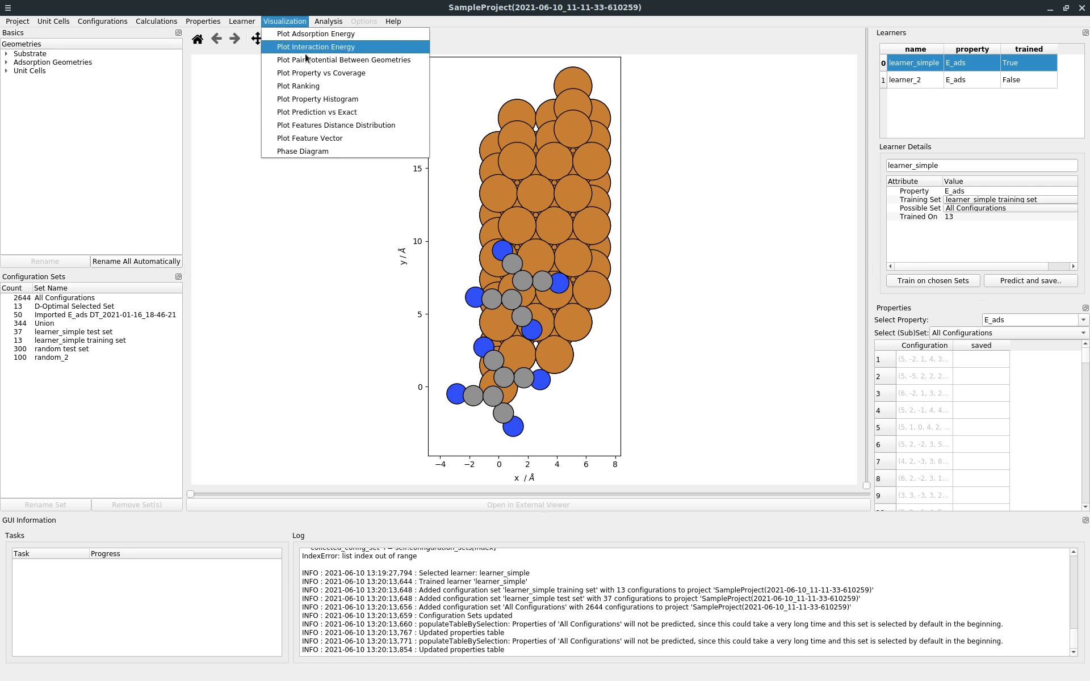
click(355, 112)
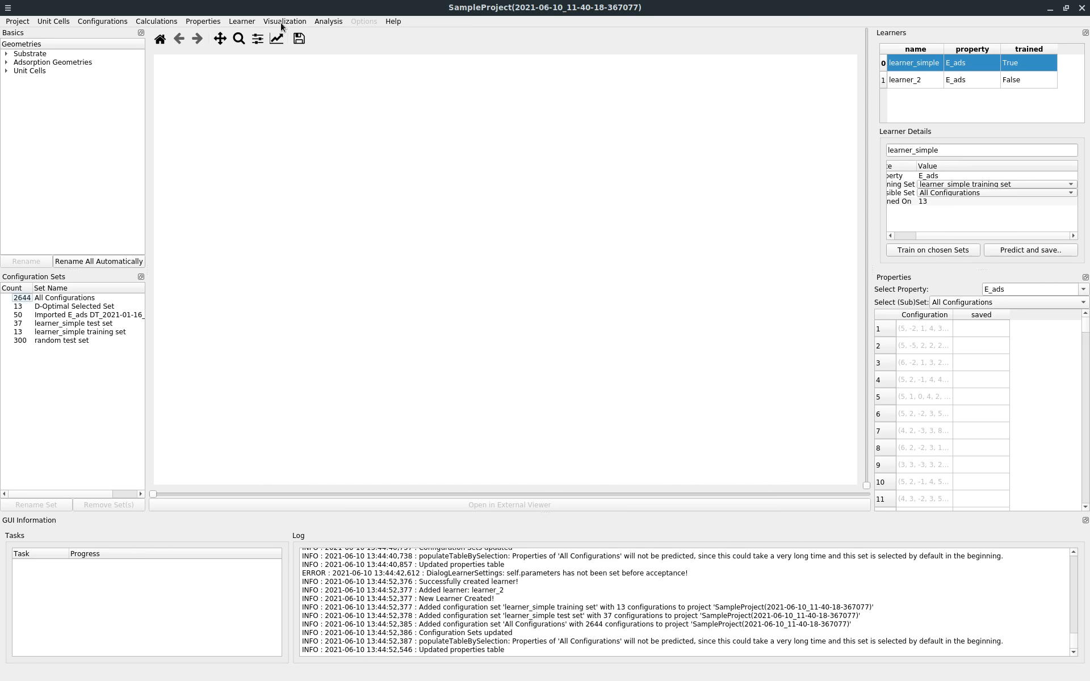
Step: Plot the E_ads ranking for the All Configurations set, then close the plot
click(282, 22)
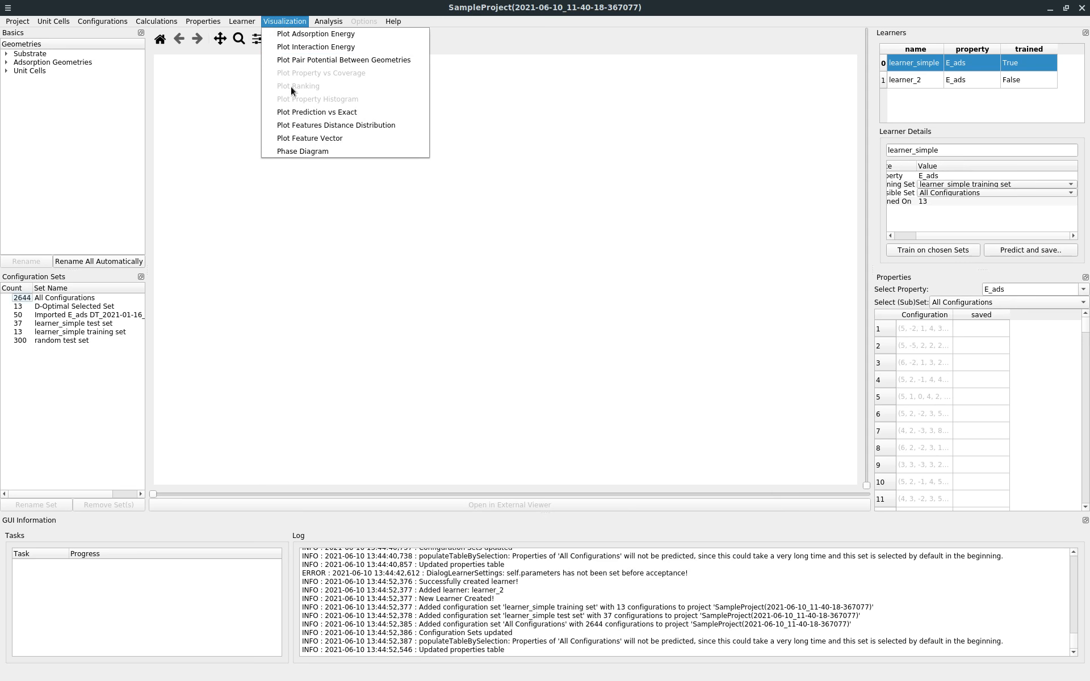
click(251, 324)
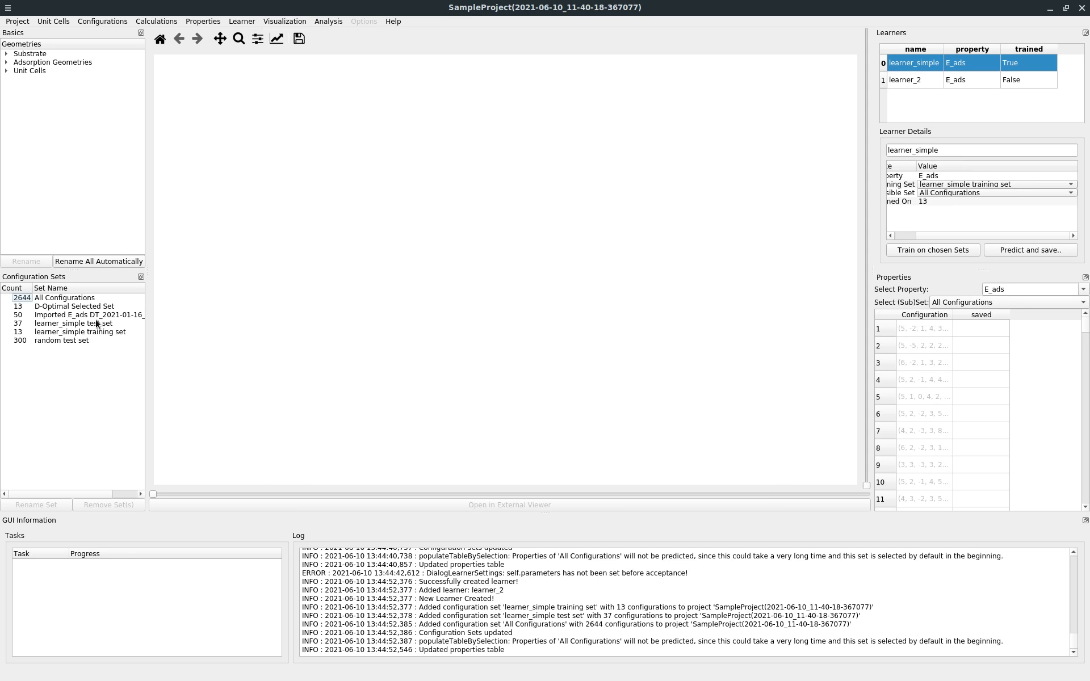
click(55, 302)
click(273, 23)
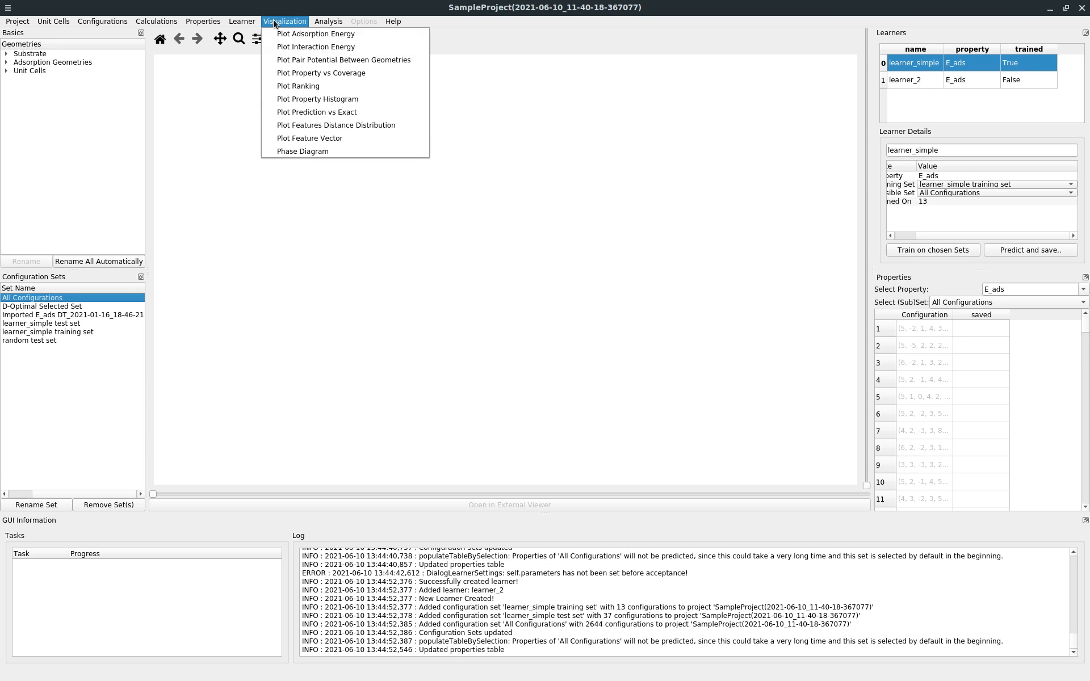
click(306, 87)
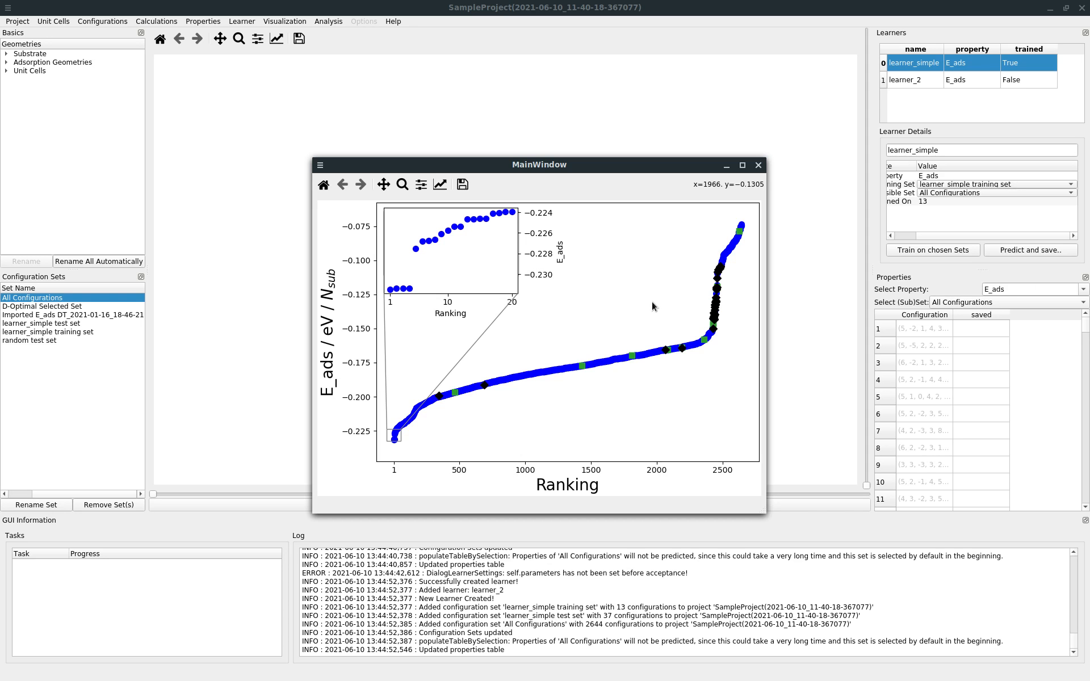
click(758, 166)
Step: Plot the pair potential between central geometry 1 and outer geometry 4 with max shell 7, then close the plot and its settings
click(302, 22)
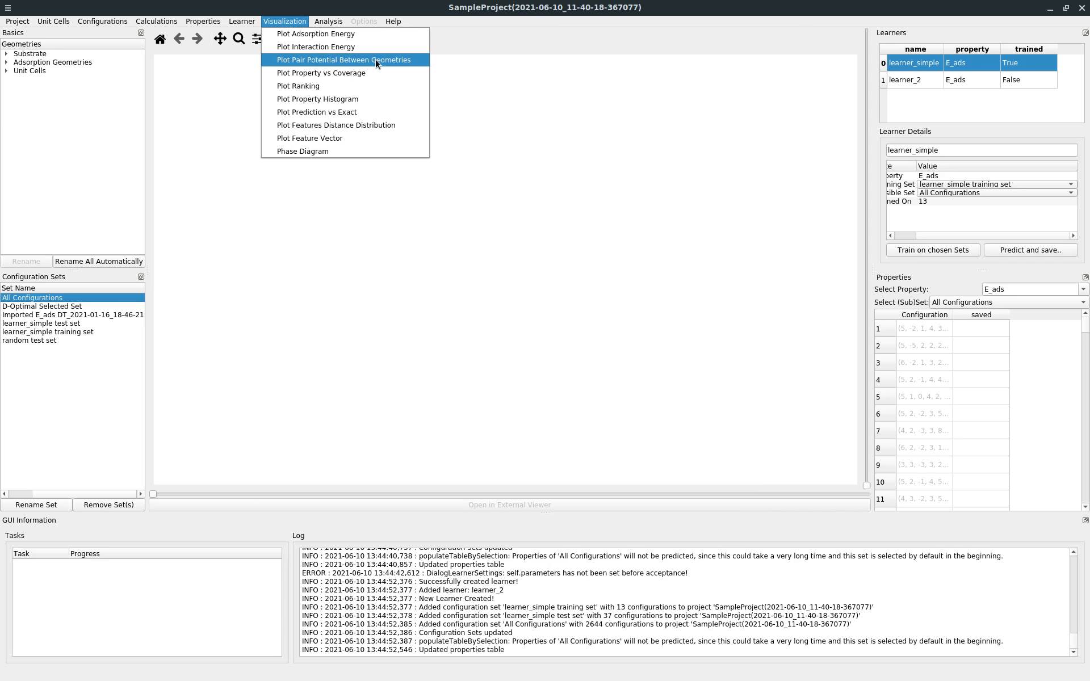
click(286, 26)
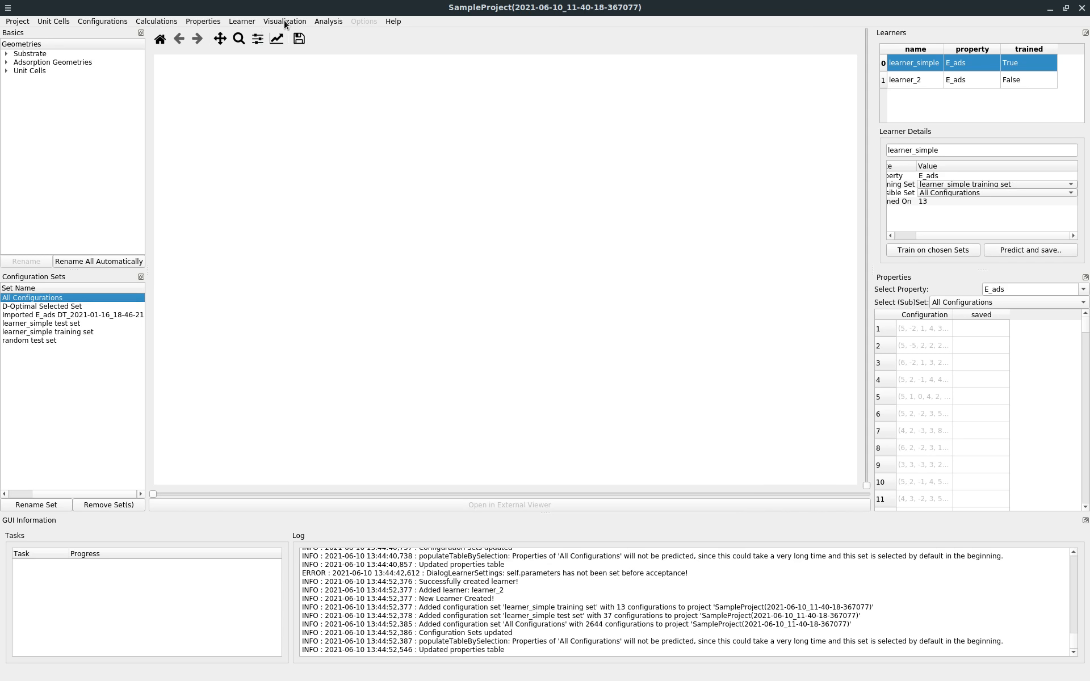
click(286, 23)
click(396, 58)
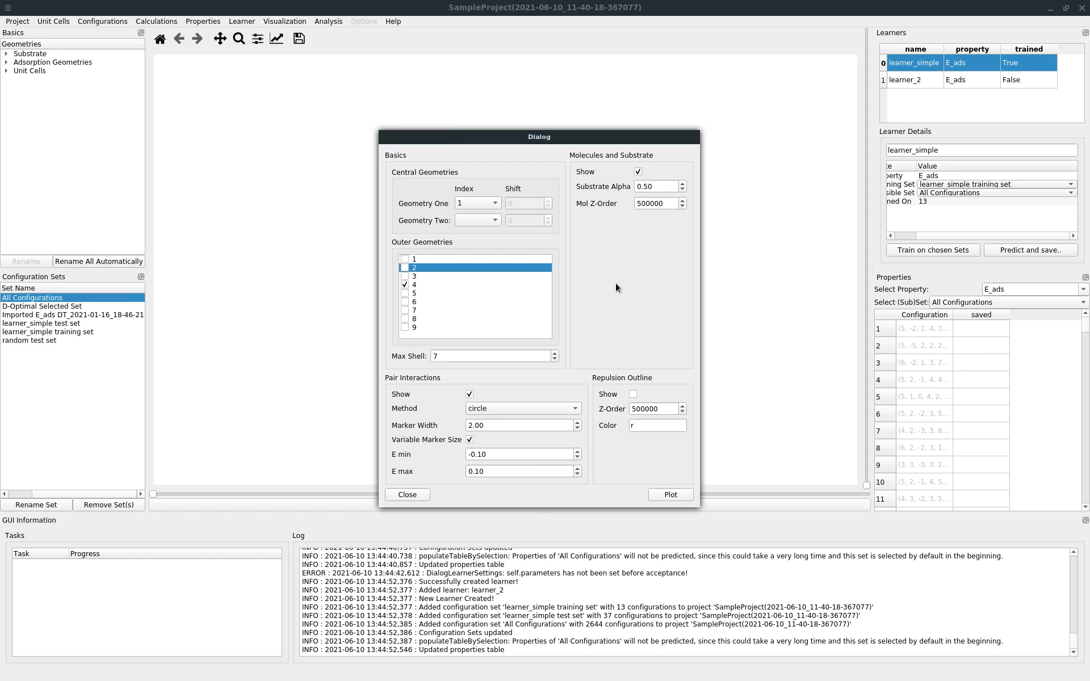
click(670, 496)
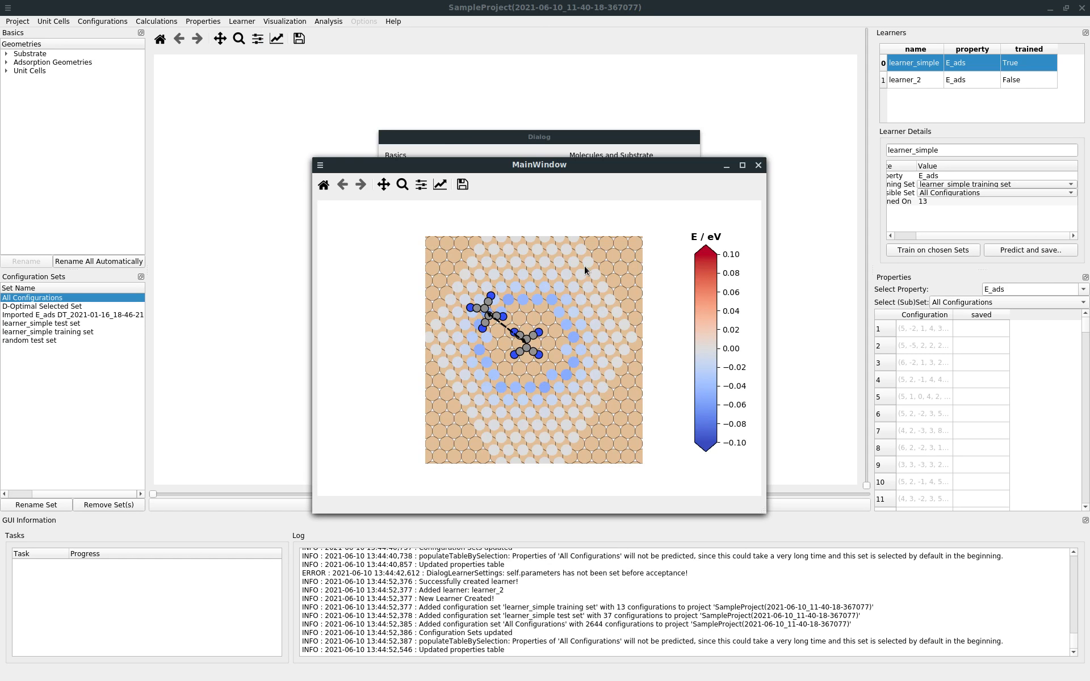
click(758, 165)
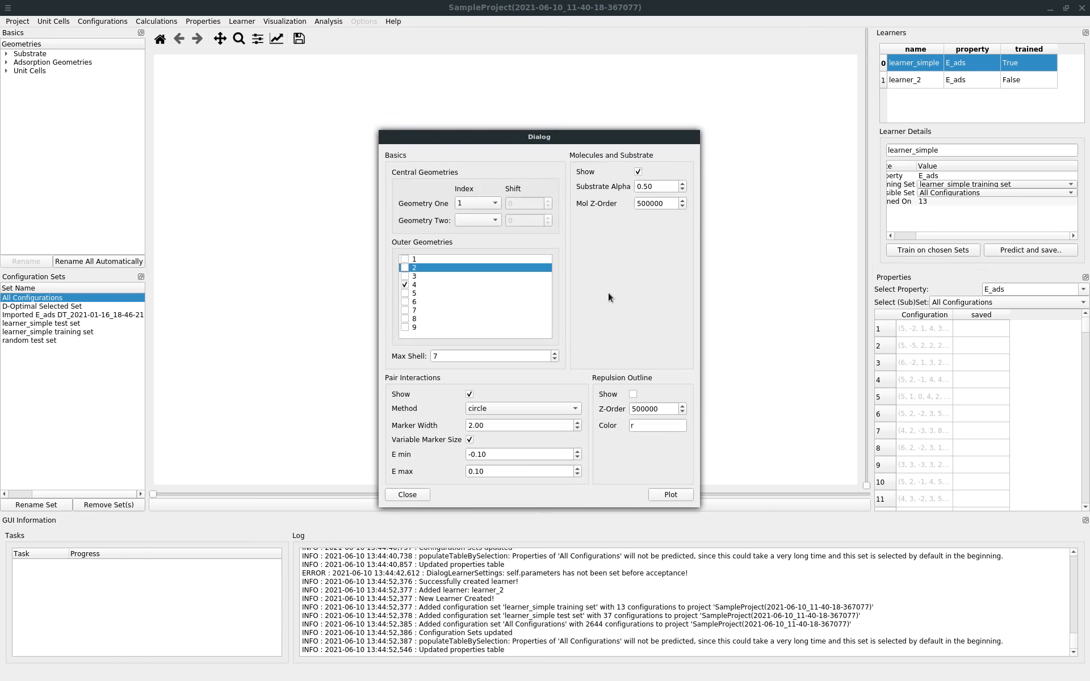
click(408, 495)
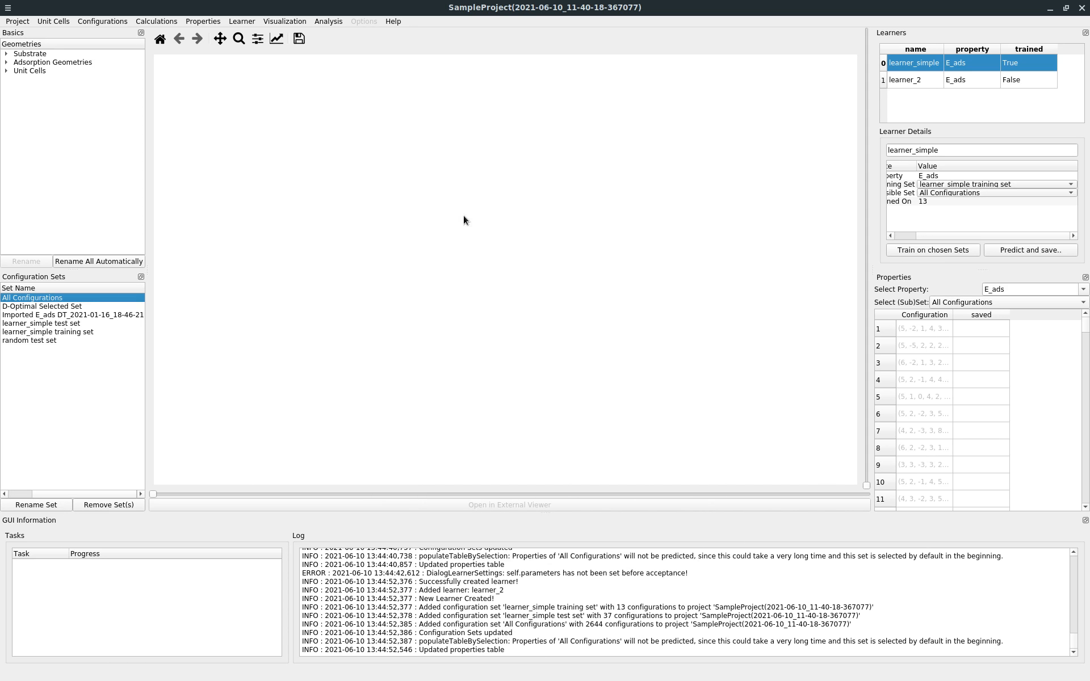
Step: Review the phase diagram plot settings for All Configurations and close them without plotting
click(293, 24)
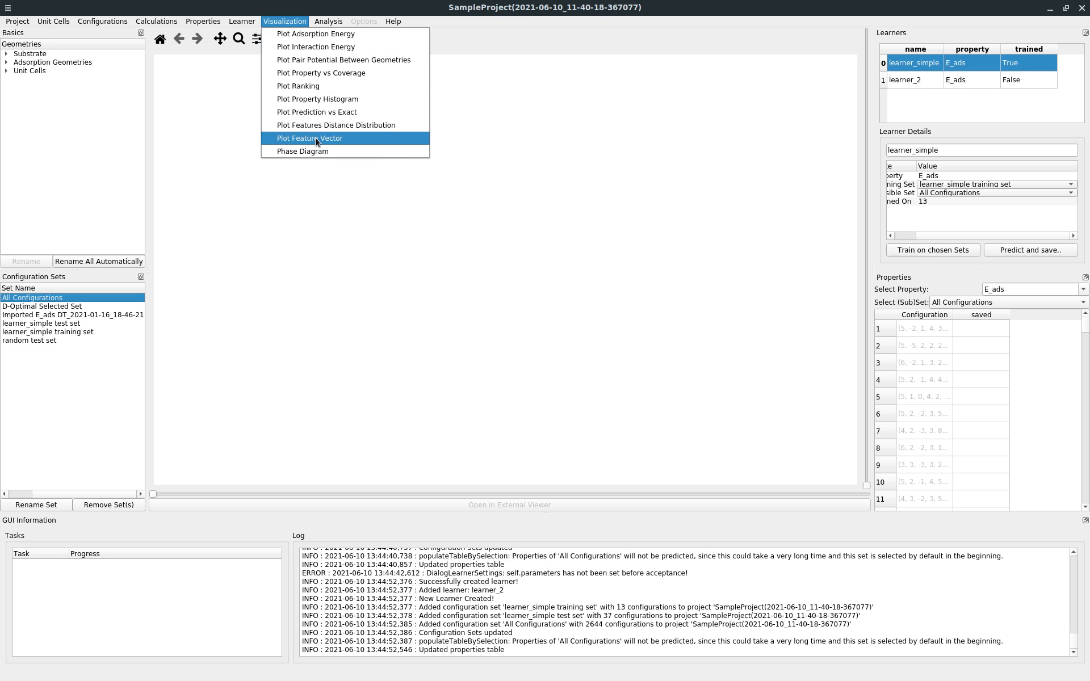
click(324, 152)
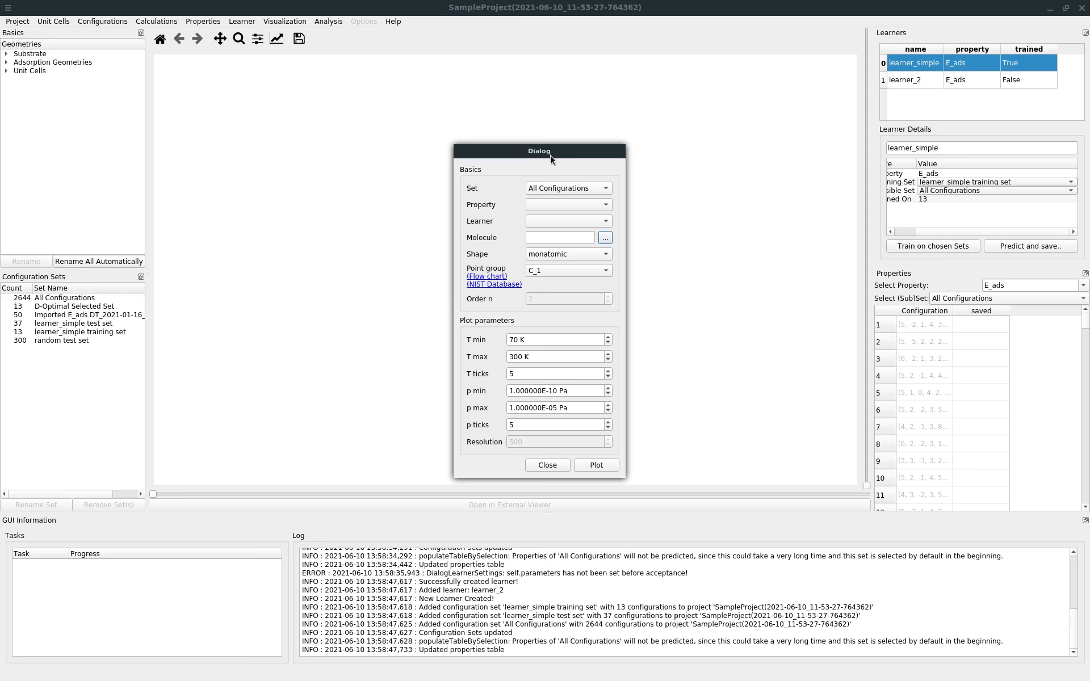
click(543, 465)
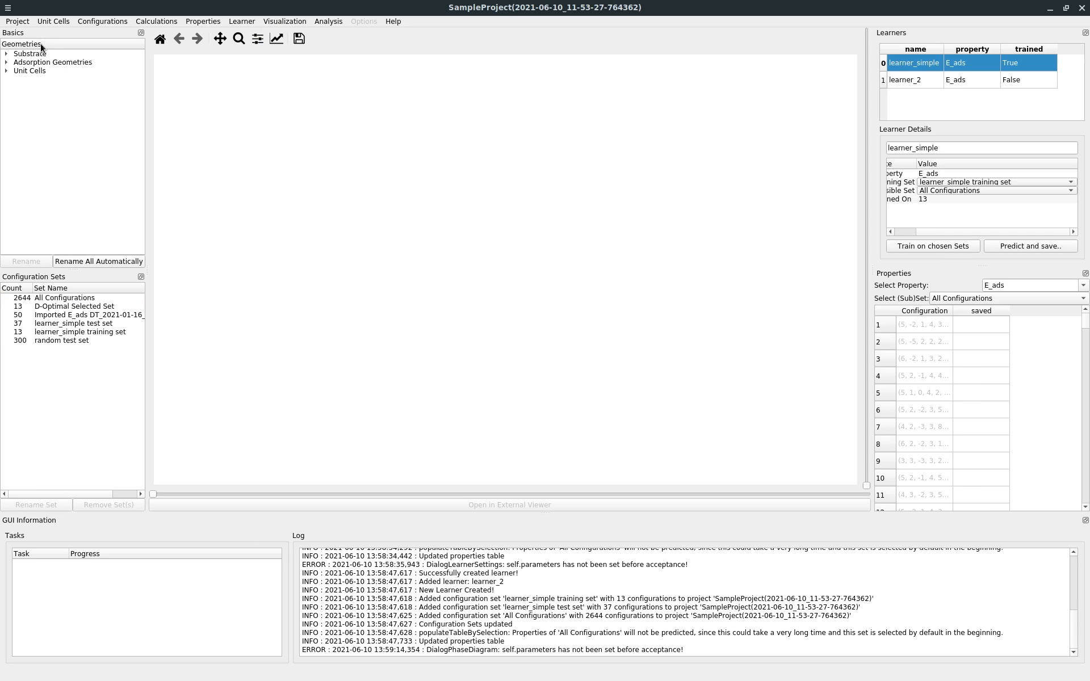
Step: Remove the random test set from the project's configuration sets
click(94, 21)
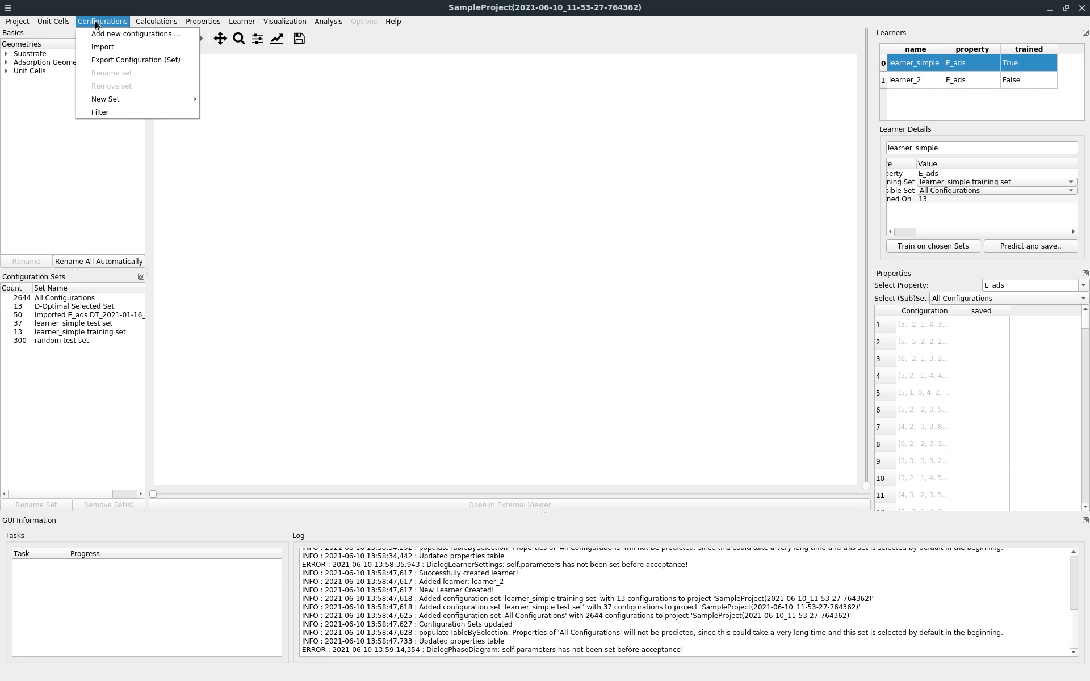
click(199, 165)
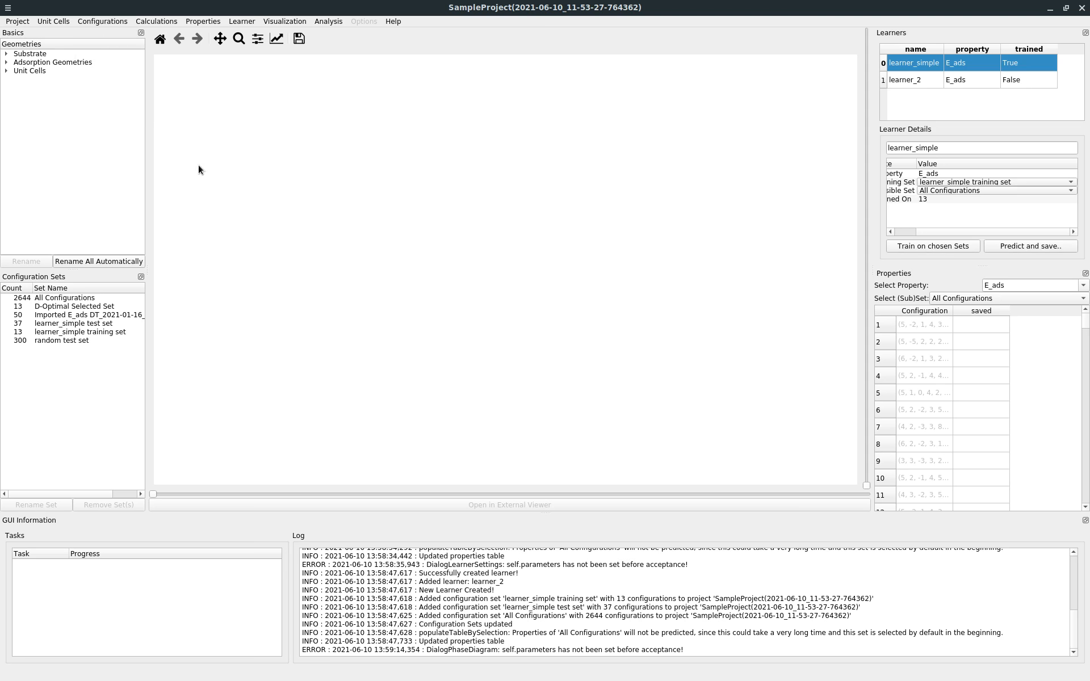
click(54, 341)
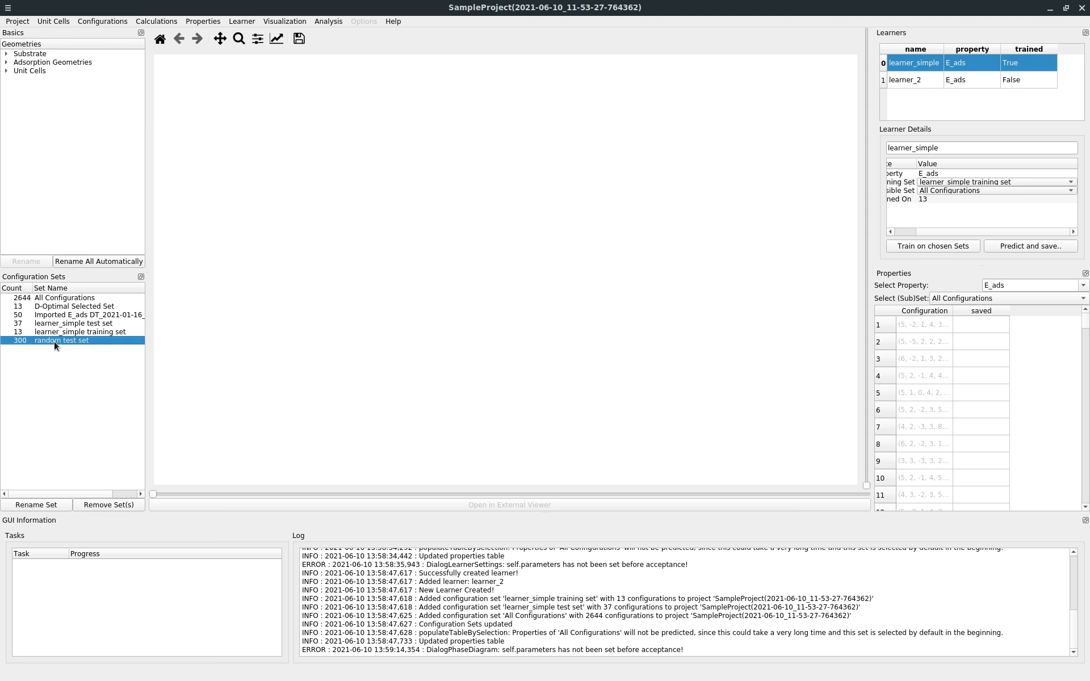
click(101, 506)
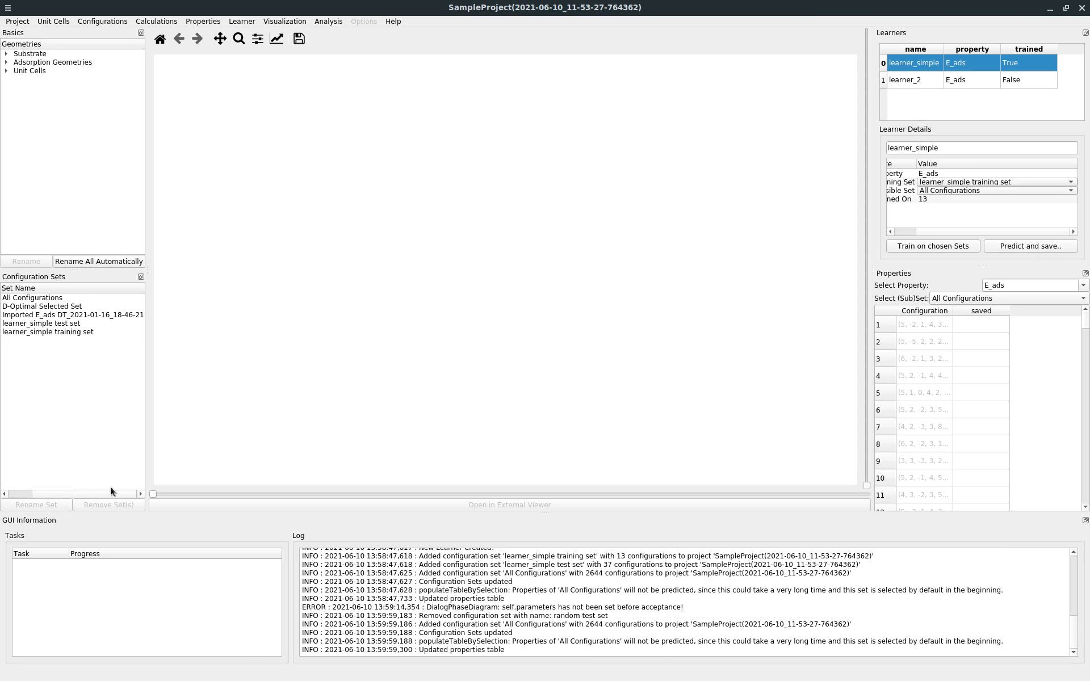